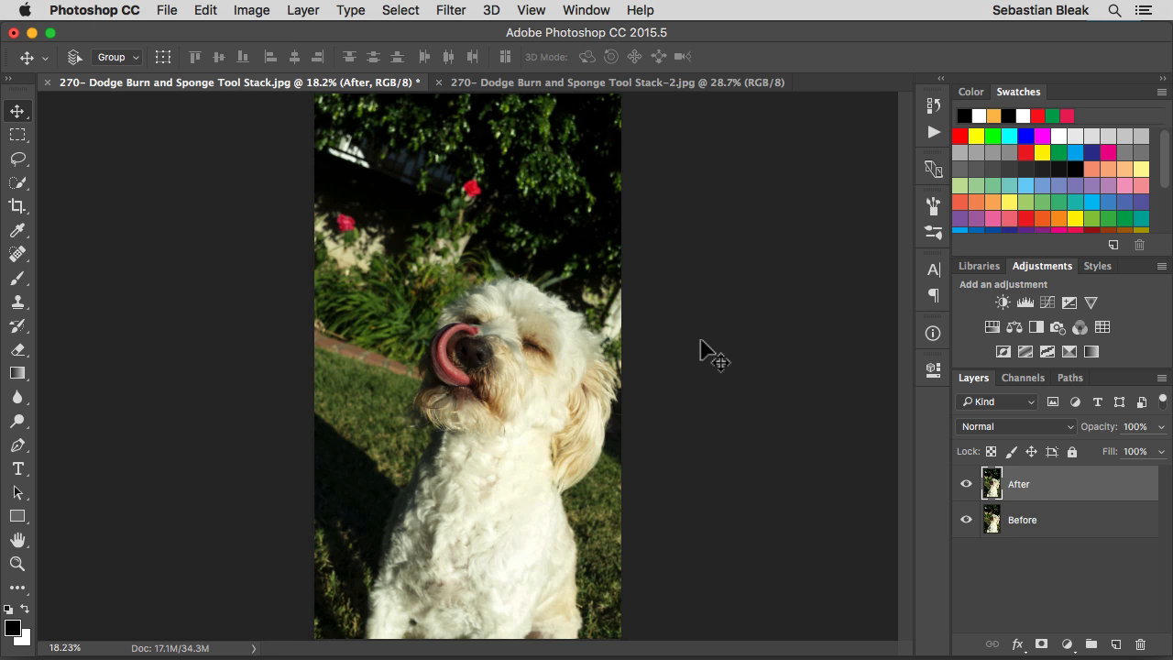
# Activate the Dodge tool, look at its tool group, and cycle through the Burn and Sponge tools back to Dodge
pyautogui.press('o')
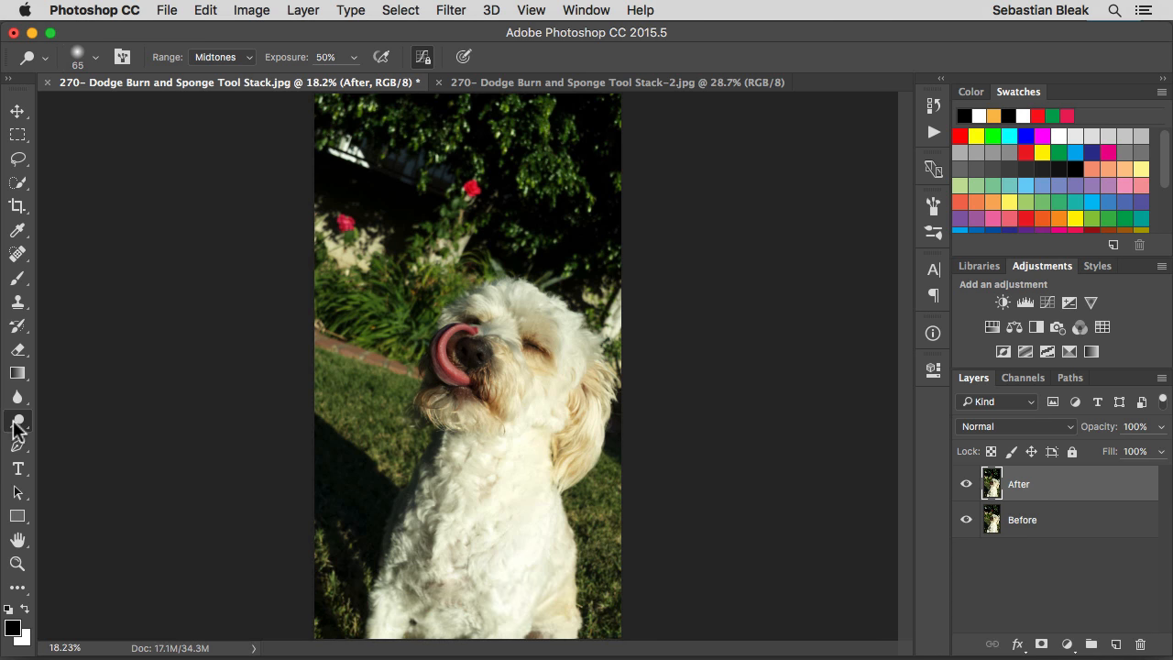
pyautogui.moveTo(17, 426)
pyautogui.mouseDown()
pyautogui.moveTo(117, 438)
pyautogui.moveTo(129, 456)
pyautogui.moveTo(128, 421)
pyautogui.mouseUp()
pyautogui.press('shift')
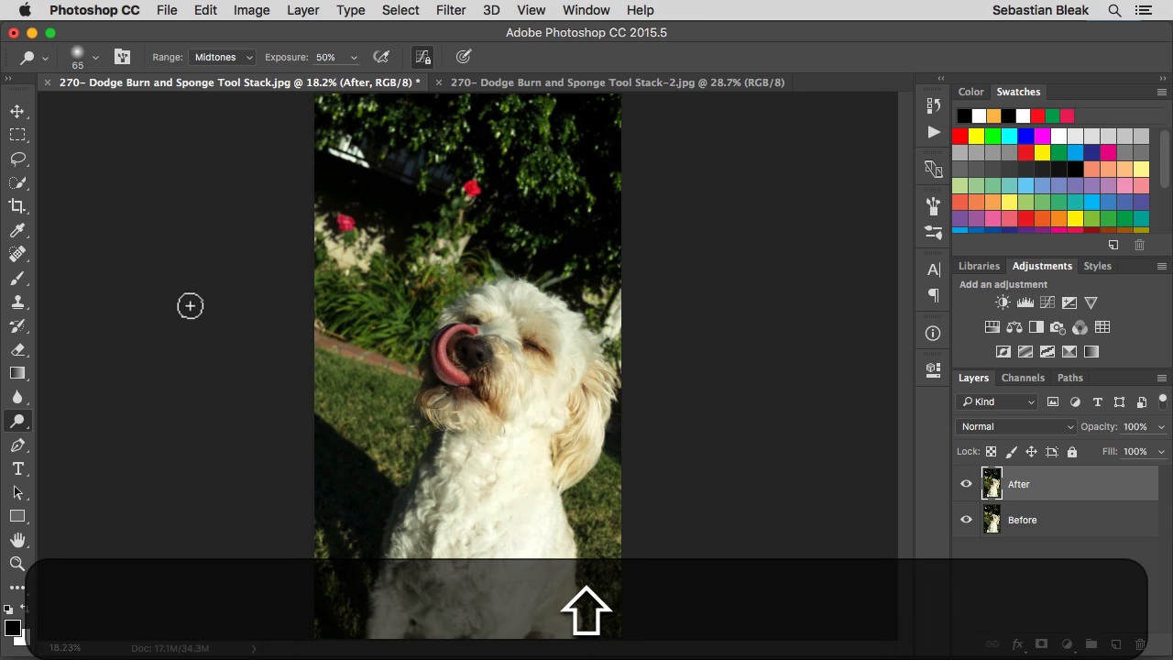
pyautogui.hotkey('shift', 'o')
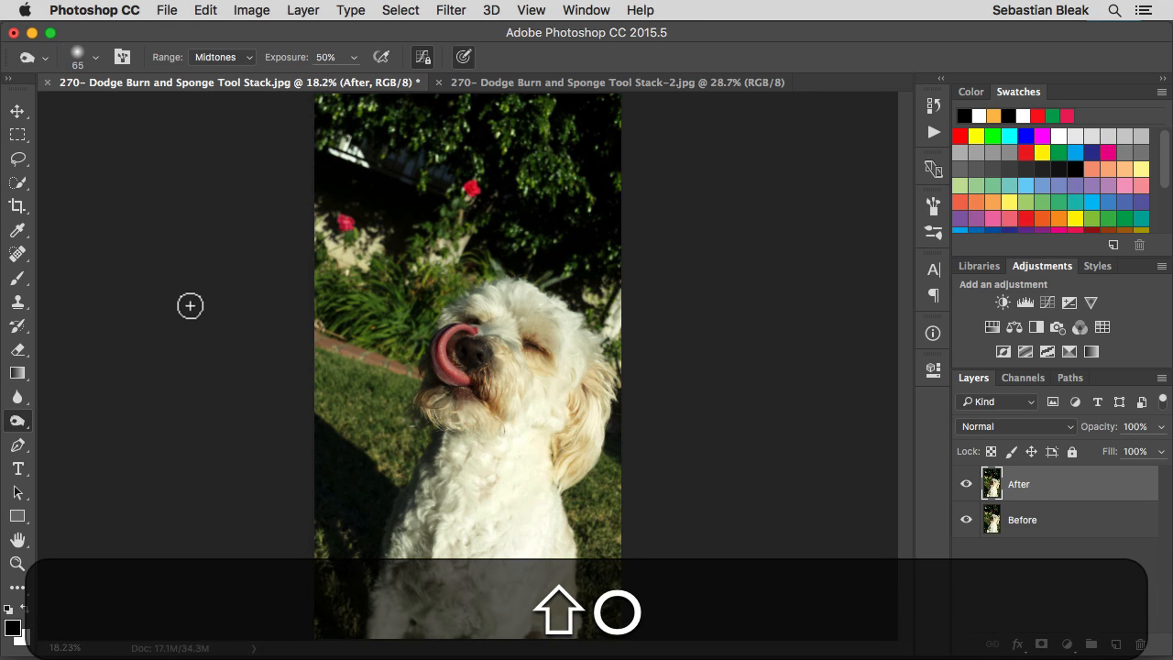
pyautogui.hotkey('shift', 'o')
pyautogui.hotkey('shift', 'o')
pyautogui.hotkey('shift', 'o')
pyautogui.hotkey('shift', 'o')
pyautogui.hotkey('shift', 'o')
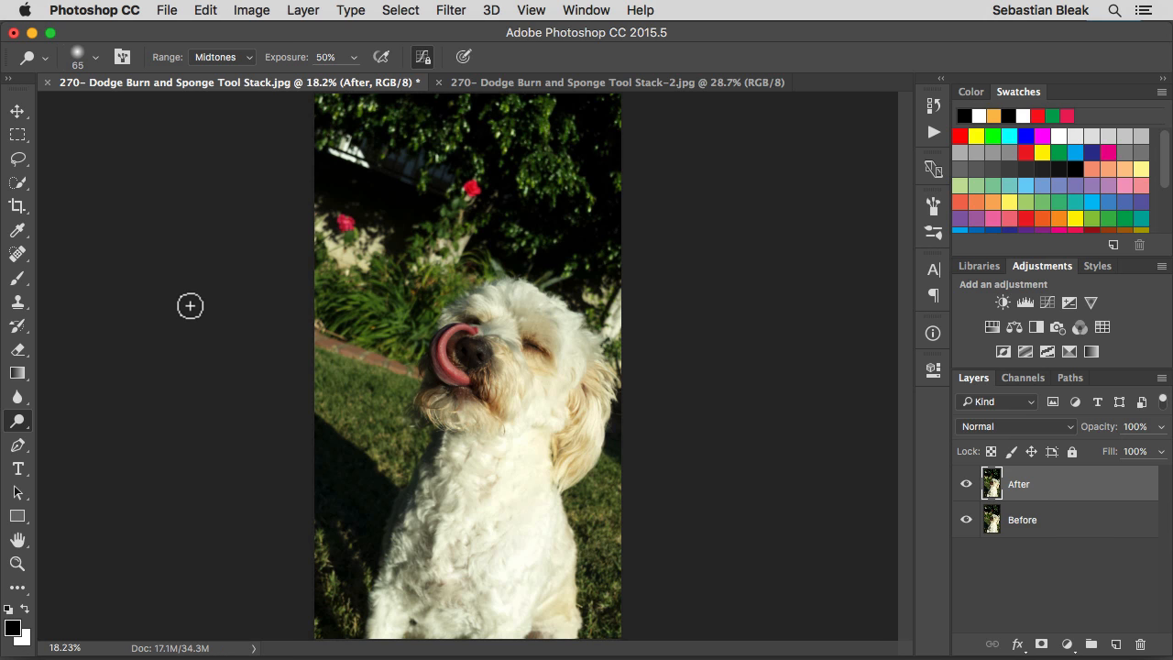
# Turn off the Use Shift Key for Tool Switch option in the Tools preferences and apply the change
pyautogui.press('super')
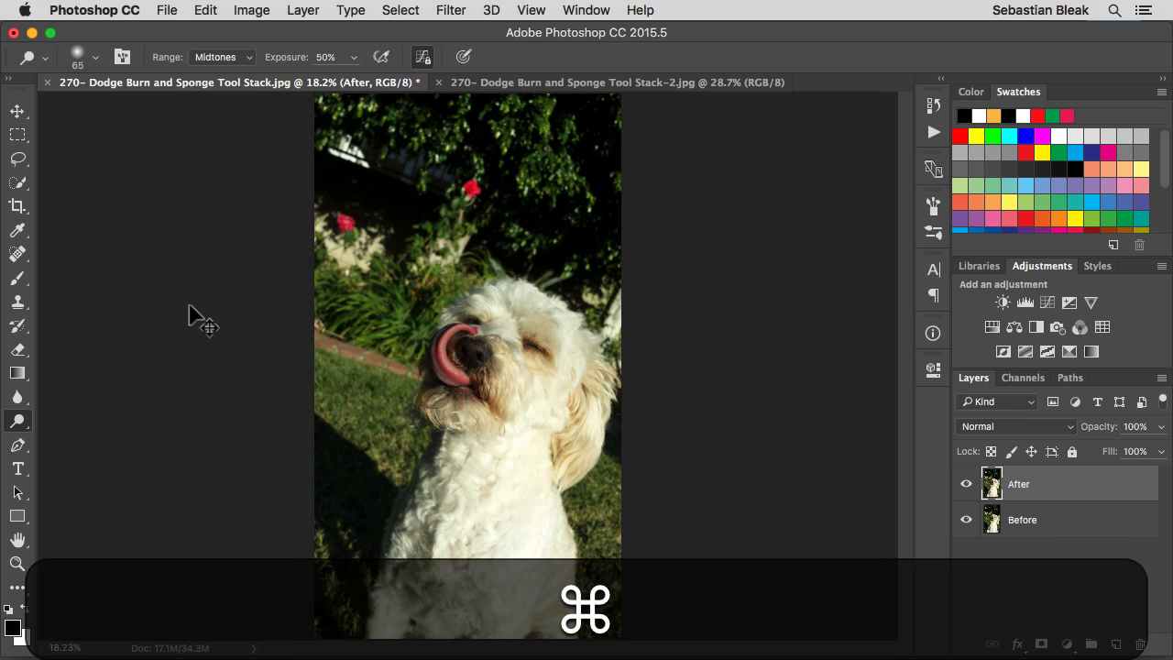
pyautogui.press('super+k')
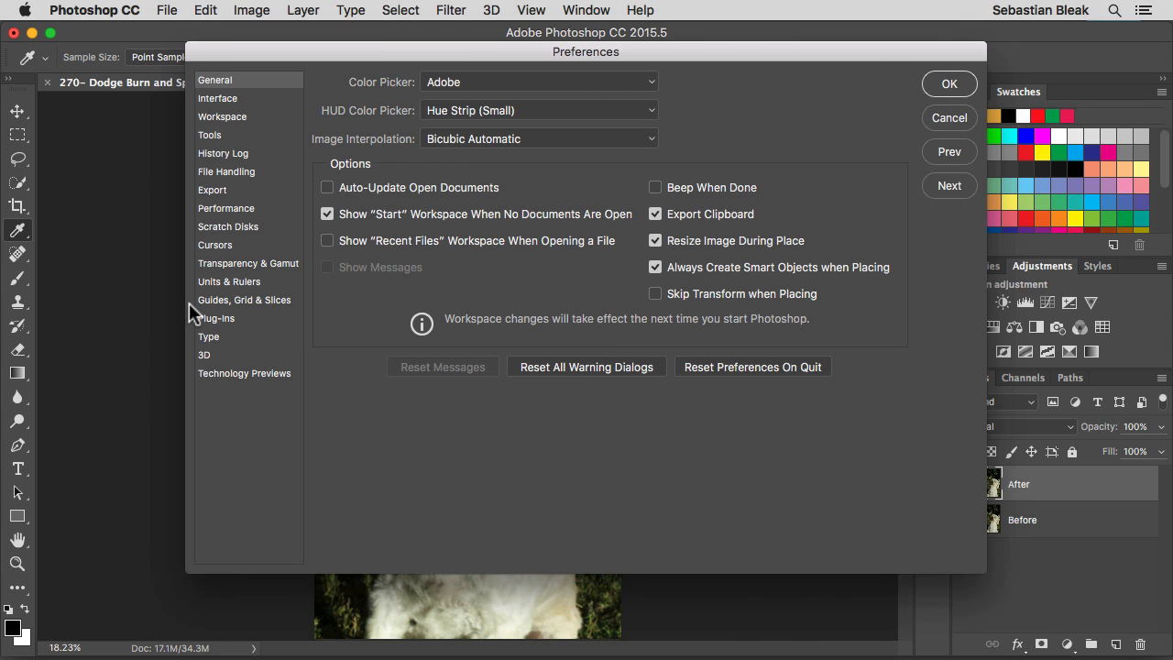
pyautogui.click(238, 135)
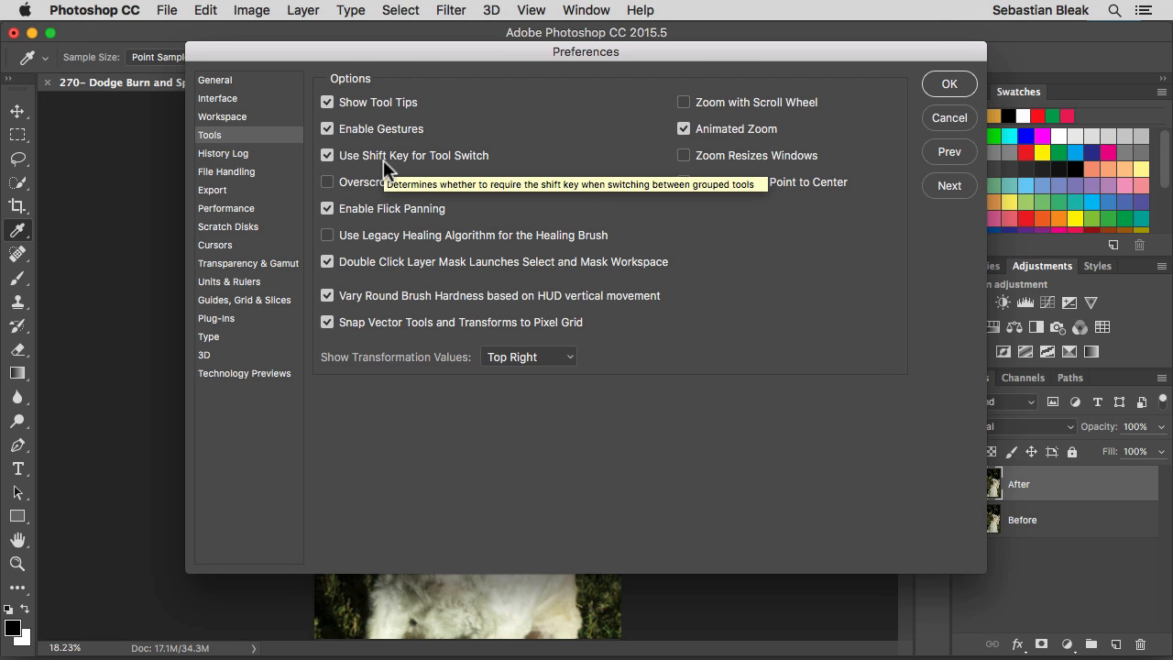
pyautogui.click(327, 155)
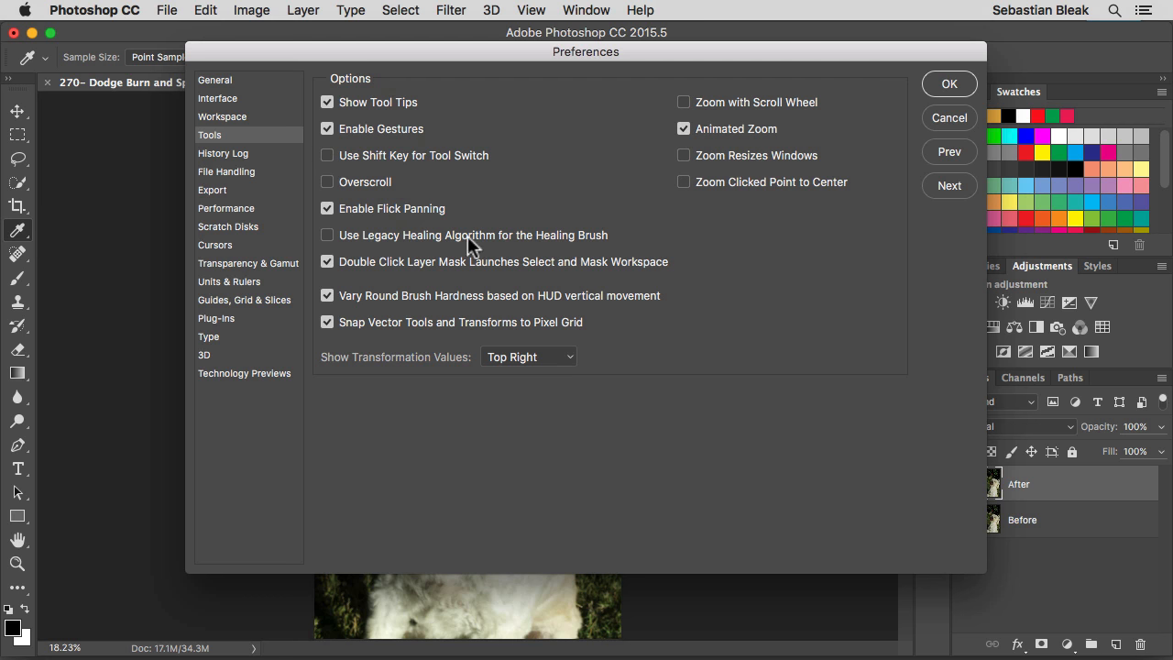
pyautogui.click(949, 83)
# Switch to the Sponge tool in Desaturate mode, set its flow to 80%, and disable the Vibrance clipping protection
pyautogui.press('o')
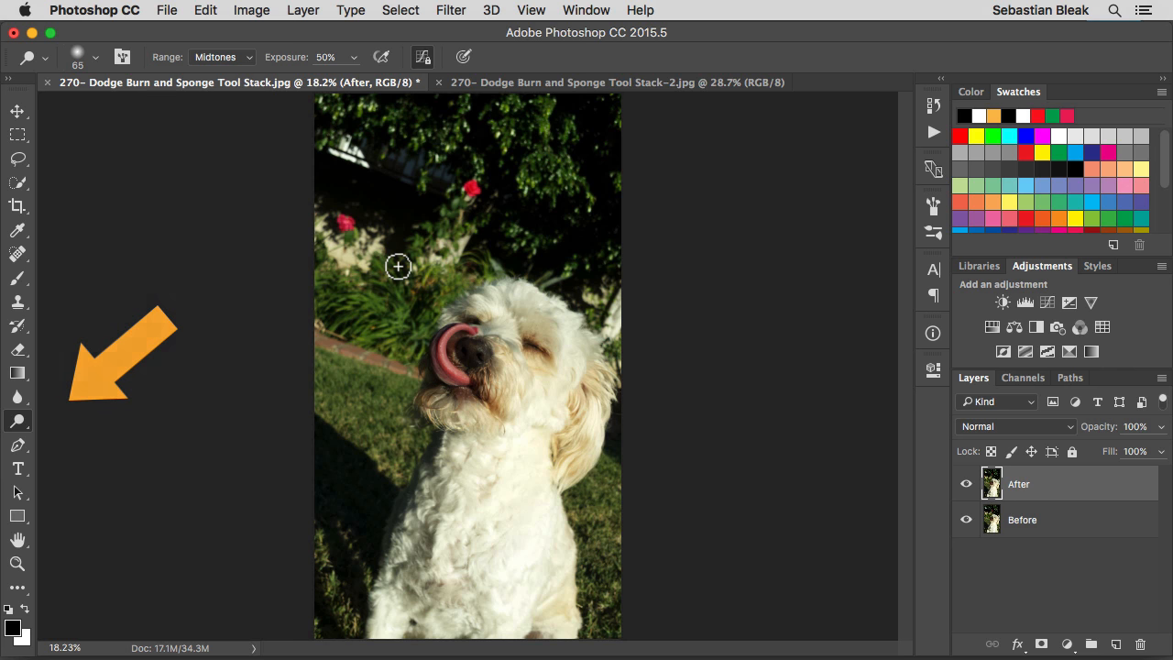
pyautogui.hotkey('shift', 'o')
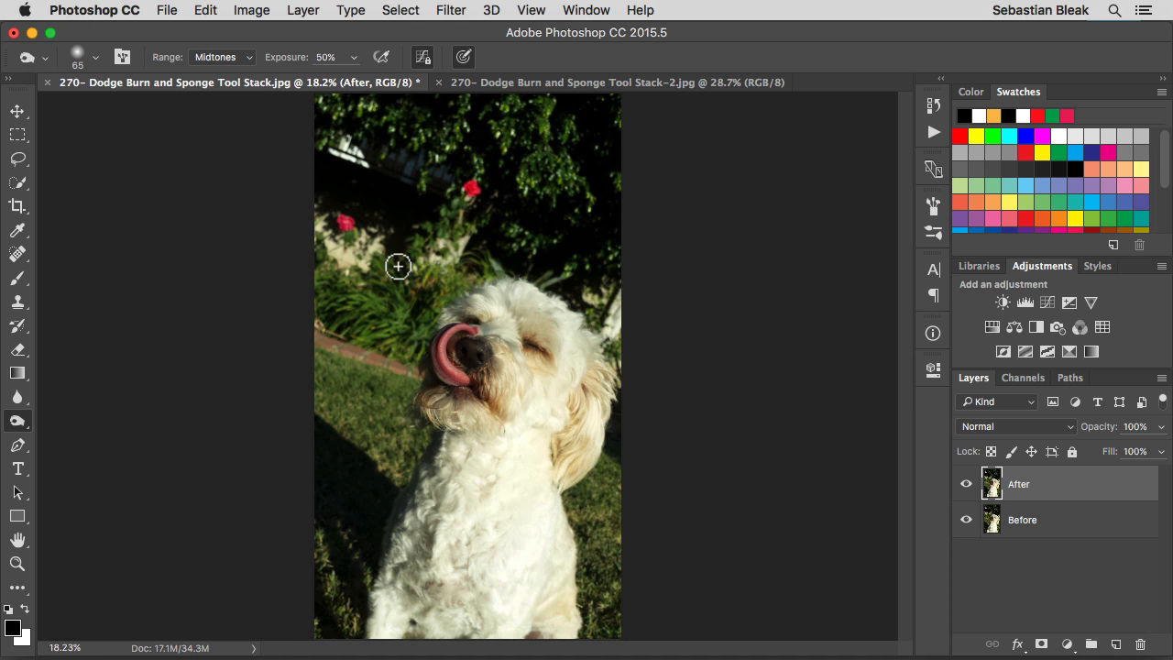
pyautogui.hotkey('shift', 'o')
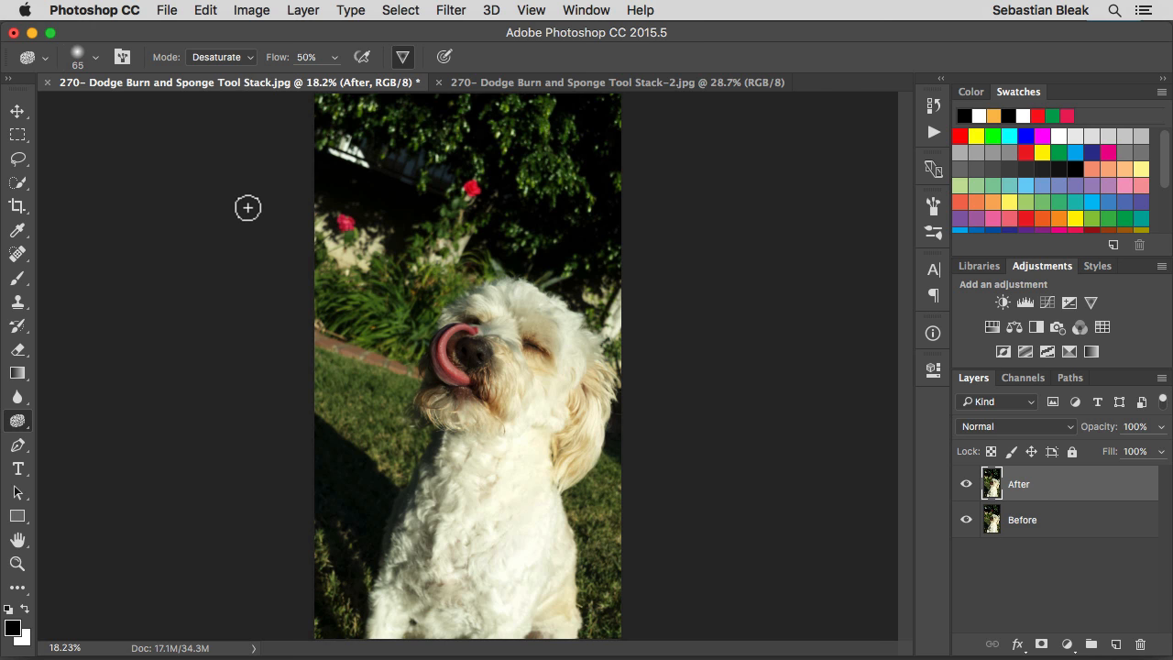
pyautogui.press('8')
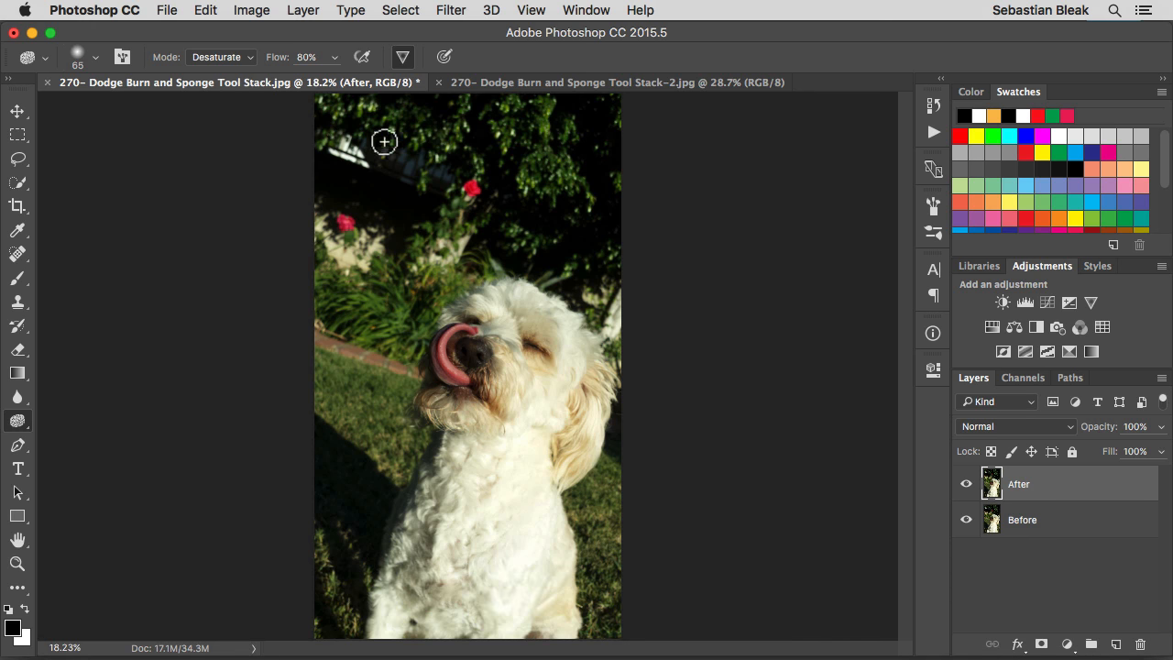
pyautogui.click(403, 58)
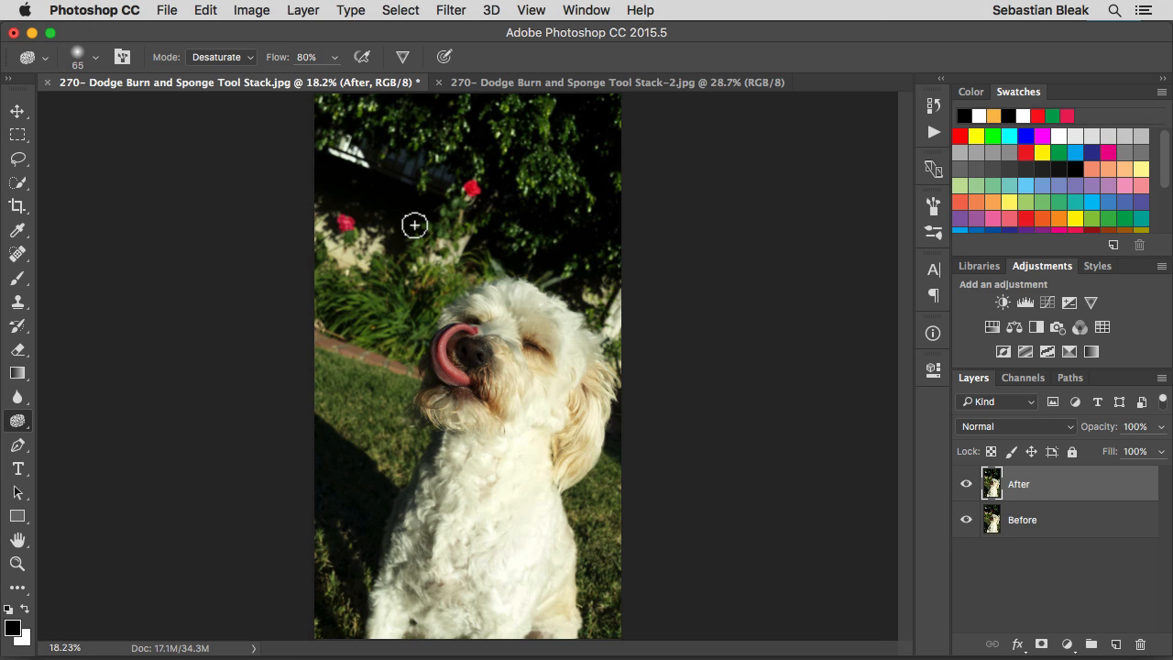
# Enlarge the Sponge brush to about 1167 px and desaturate the foliage and flowers behind the dog on the After layer
pyautogui.press('[')
pyautogui.press(']')
pyautogui.press(']')
pyautogui.press(']')
pyautogui.press(']')
pyautogui.press(']')
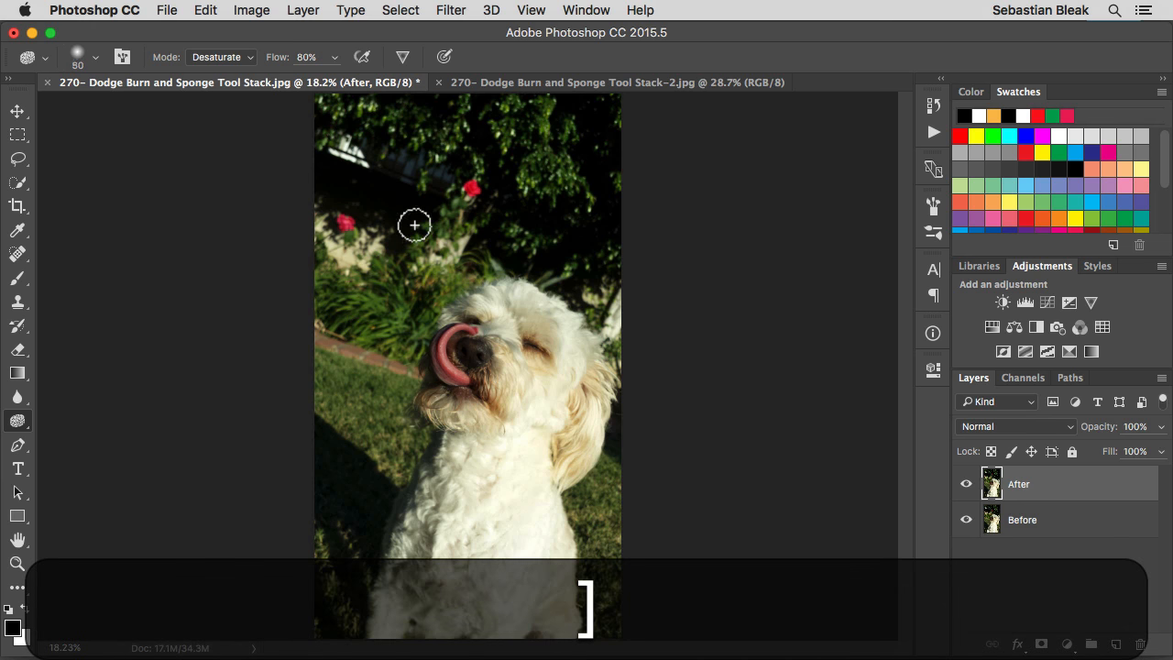
pyautogui.press('[')
pyautogui.press(']')
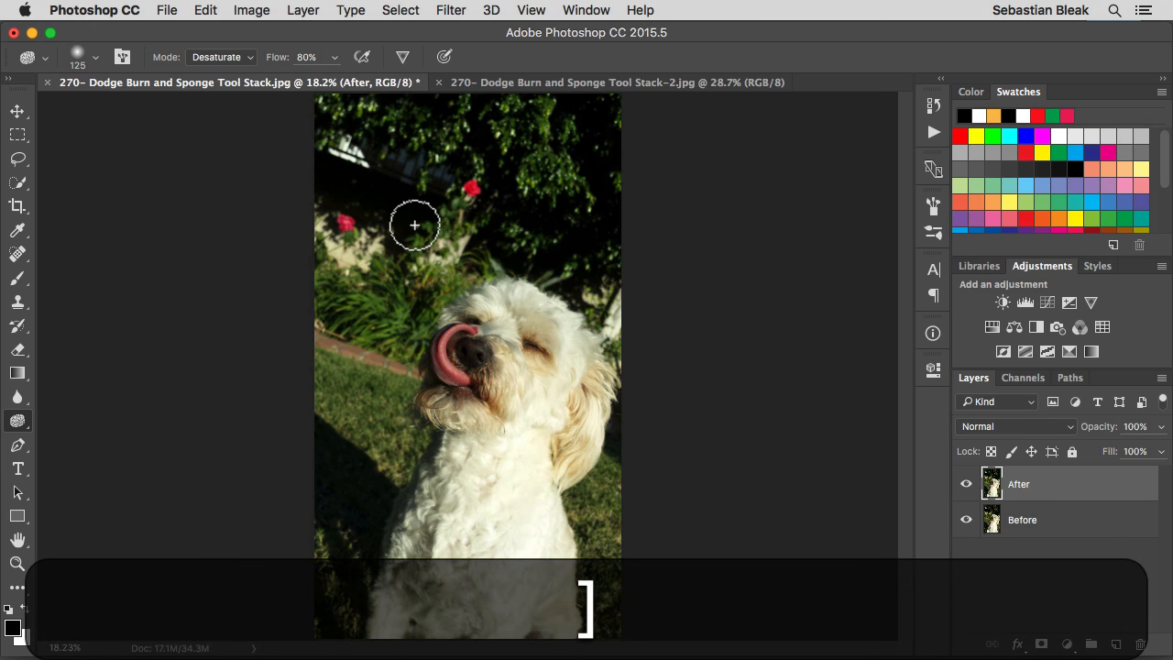
pyautogui.hotkey('ctrl', 'alt')
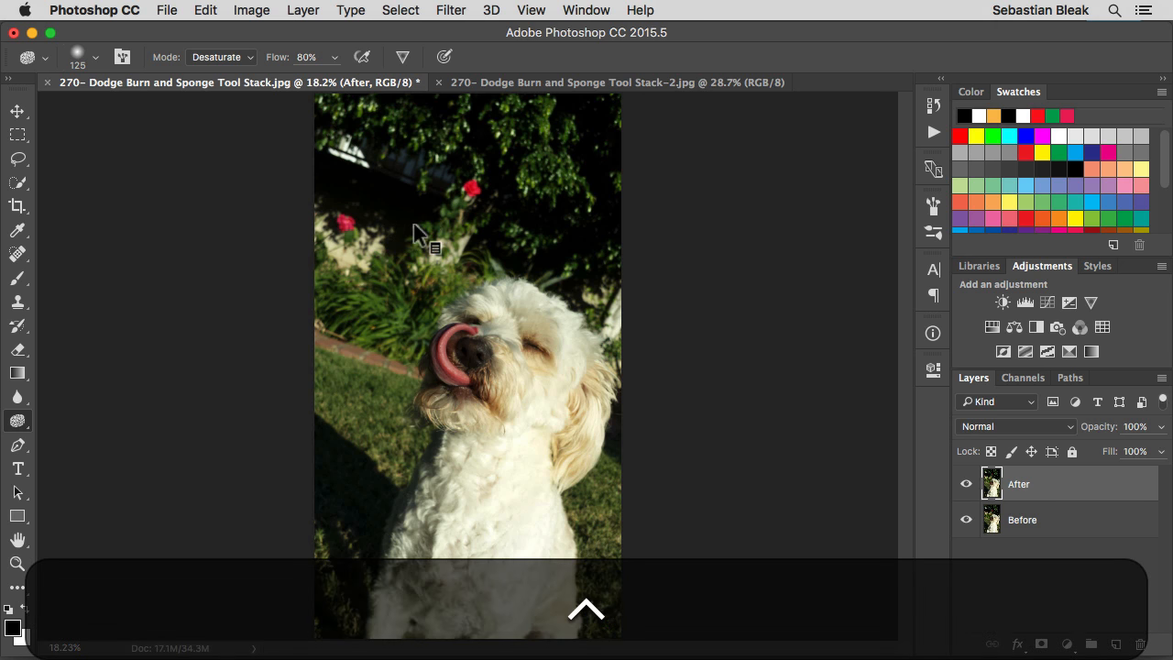
pyautogui.moveTo(415, 225)
pyautogui.mouseDown()
pyautogui.moveTo(513, 228)
pyautogui.moveTo(495, 229)
pyautogui.mouseUp()
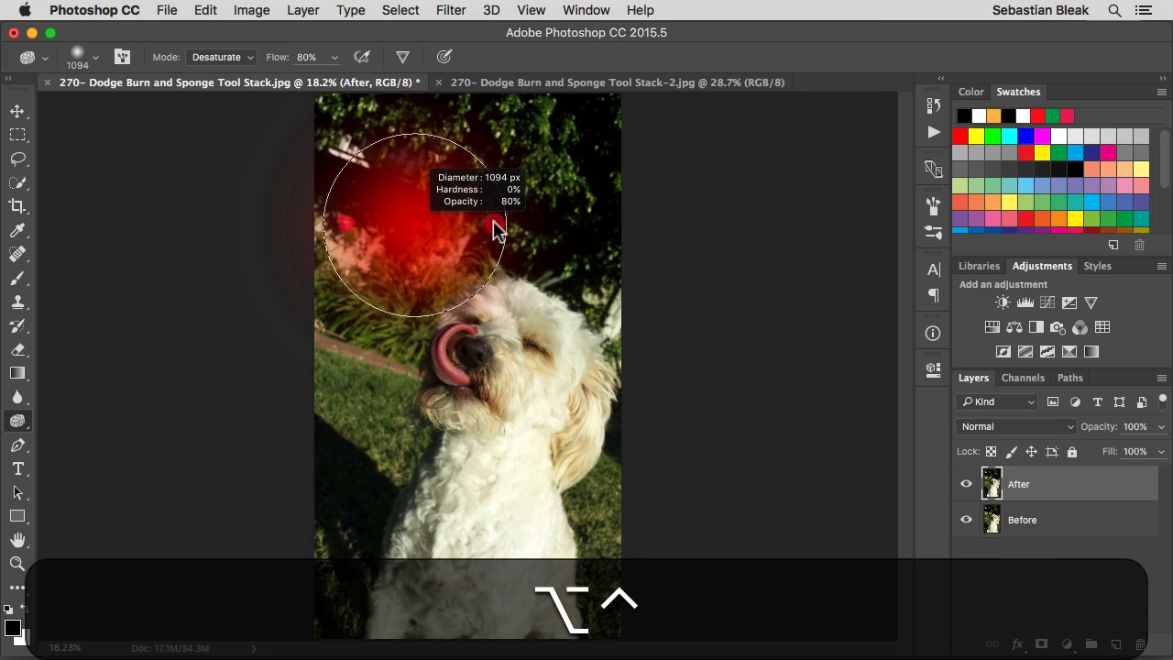
pyautogui.moveTo(495, 229); pyautogui.dragTo(498, 226)
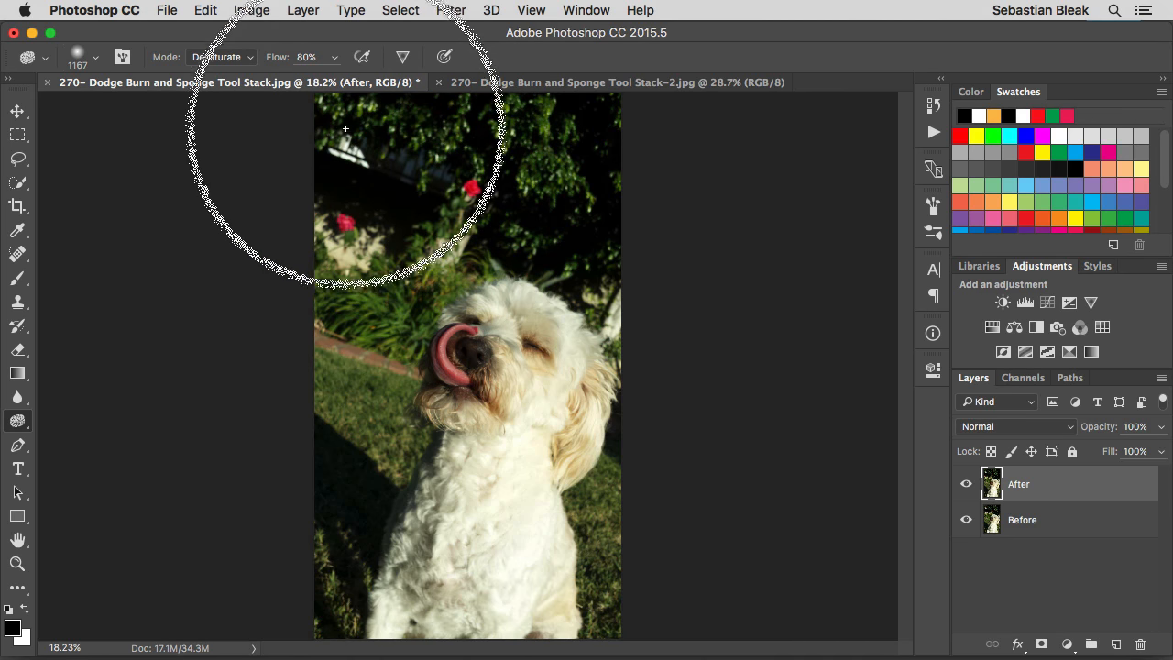
pyautogui.moveTo(547, 169)
pyautogui.mouseDown()
pyautogui.moveTo(402, 175)
pyautogui.moveTo(360, 205)
pyautogui.moveTo(318, 271)
pyautogui.moveTo(307, 341)
pyautogui.moveTo(328, 218)
pyautogui.moveTo(427, 192)
pyautogui.moveTo(546, 230)
pyautogui.mouseUp()
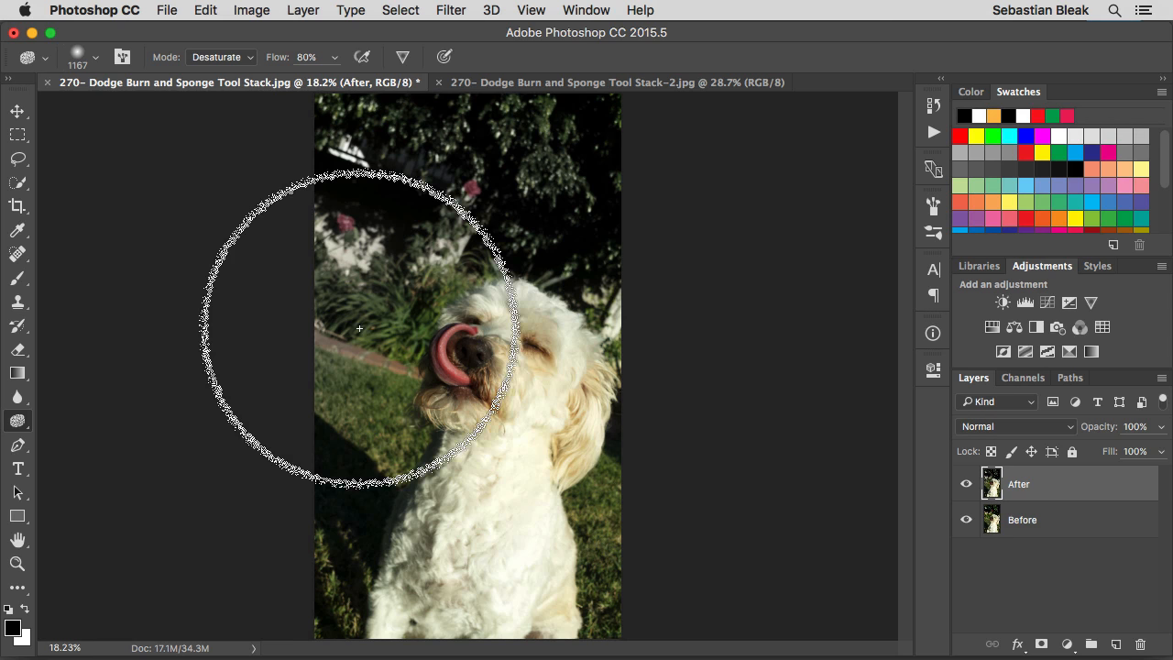
# Change the Sponge tool to Saturate mode with 40% flow and enable the Vibrance clipping protection
pyautogui.press('shift')
pyautogui.hotkey('shift', '=')
pyautogui.press('4')
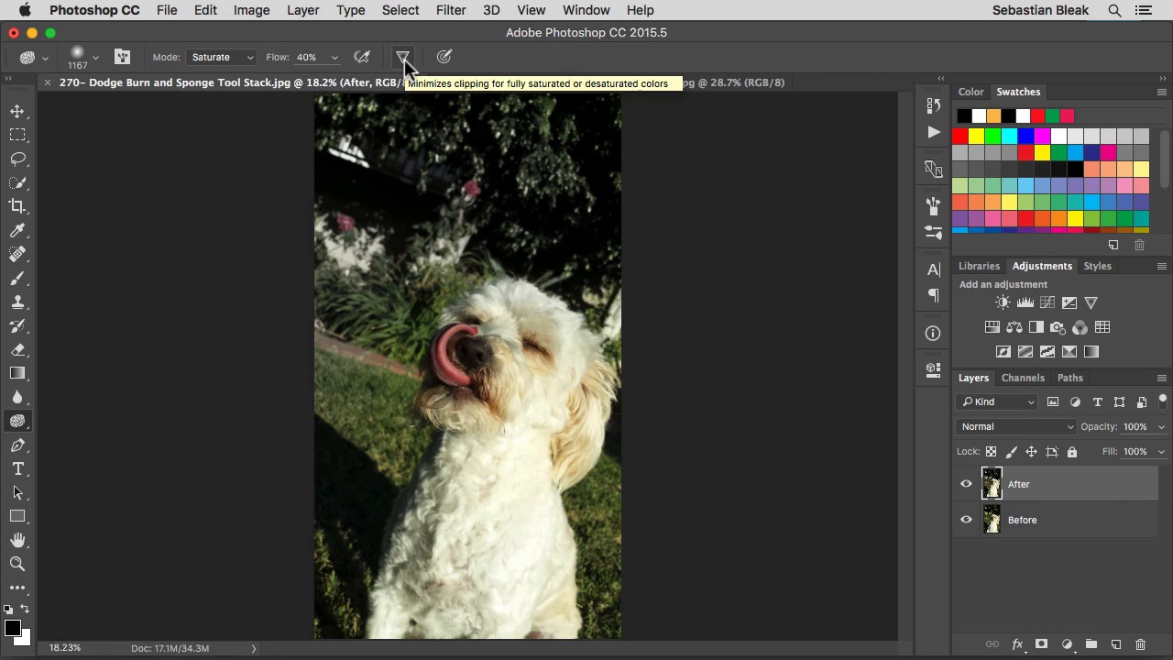
pyautogui.click(404, 59)
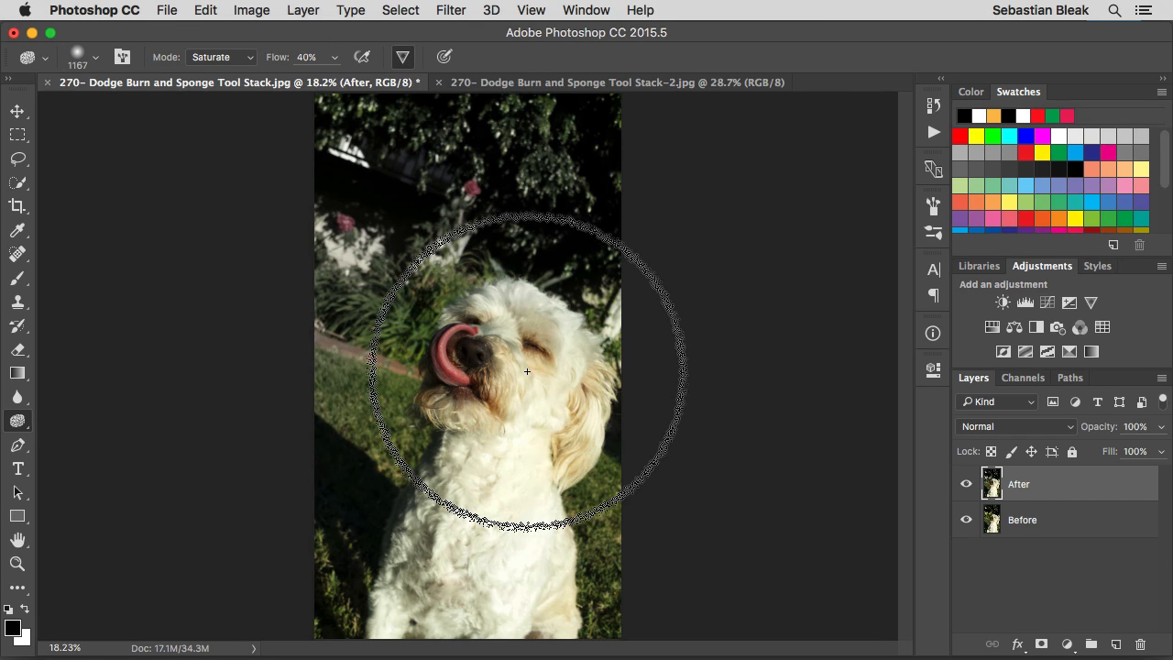
# Reduce the Sponge brush to about 711 px and saturate the dog's face, ear, chest and body
pyautogui.press('super+plus')
pyautogui.moveTo(471, 387); pyautogui.dragTo(434, 275)
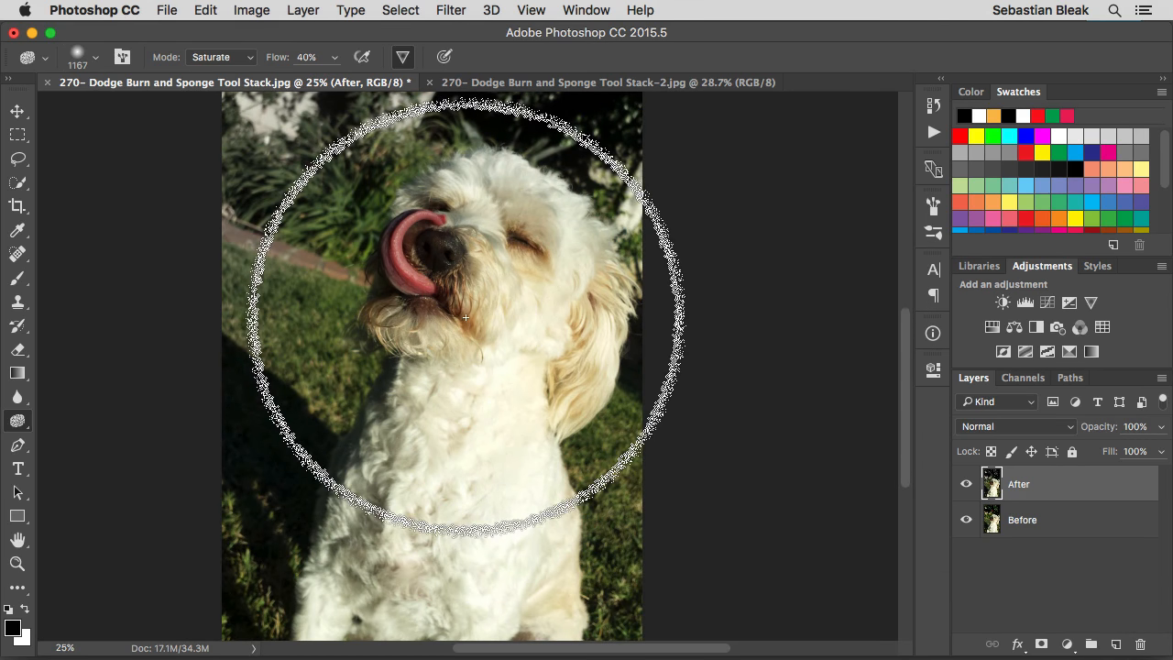
pyautogui.moveTo(465, 317)
pyautogui.mouseDown()
pyautogui.moveTo(514, 309)
pyautogui.moveTo(456, 310)
pyautogui.mouseUp()
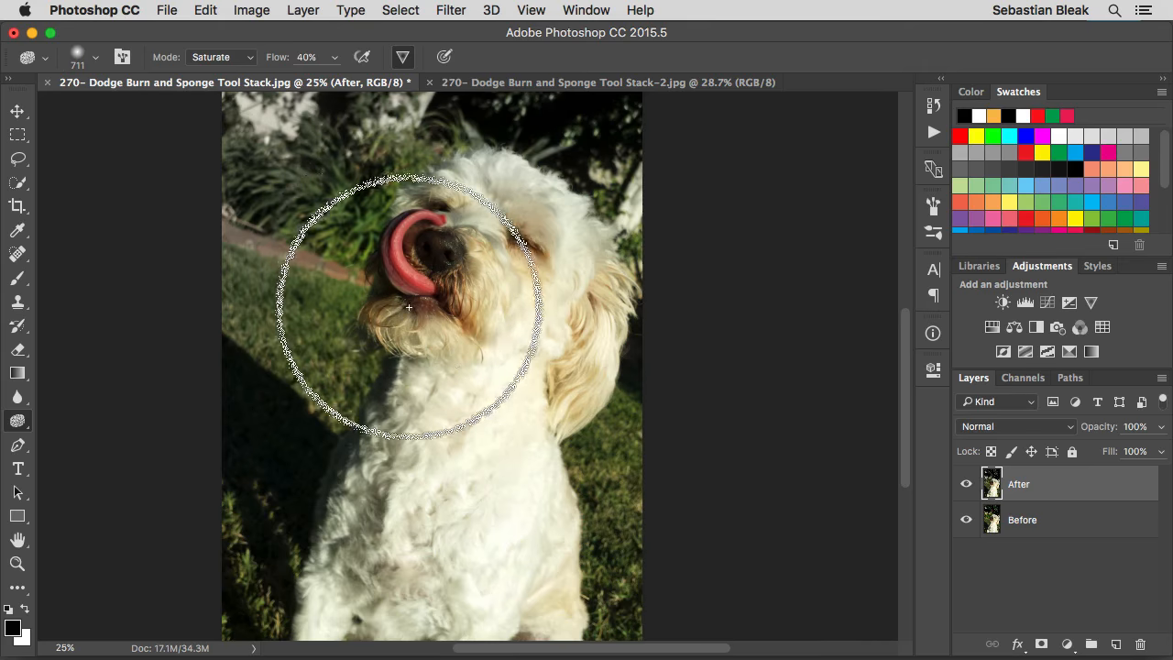
pyautogui.moveTo(458, 225)
pyautogui.mouseDown()
pyautogui.moveTo(454, 291)
pyautogui.moveTo(514, 264)
pyautogui.moveTo(482, 199)
pyautogui.moveTo(499, 279)
pyautogui.moveTo(482, 250)
pyautogui.moveTo(533, 225)
pyautogui.moveTo(564, 307)
pyautogui.mouseUp()
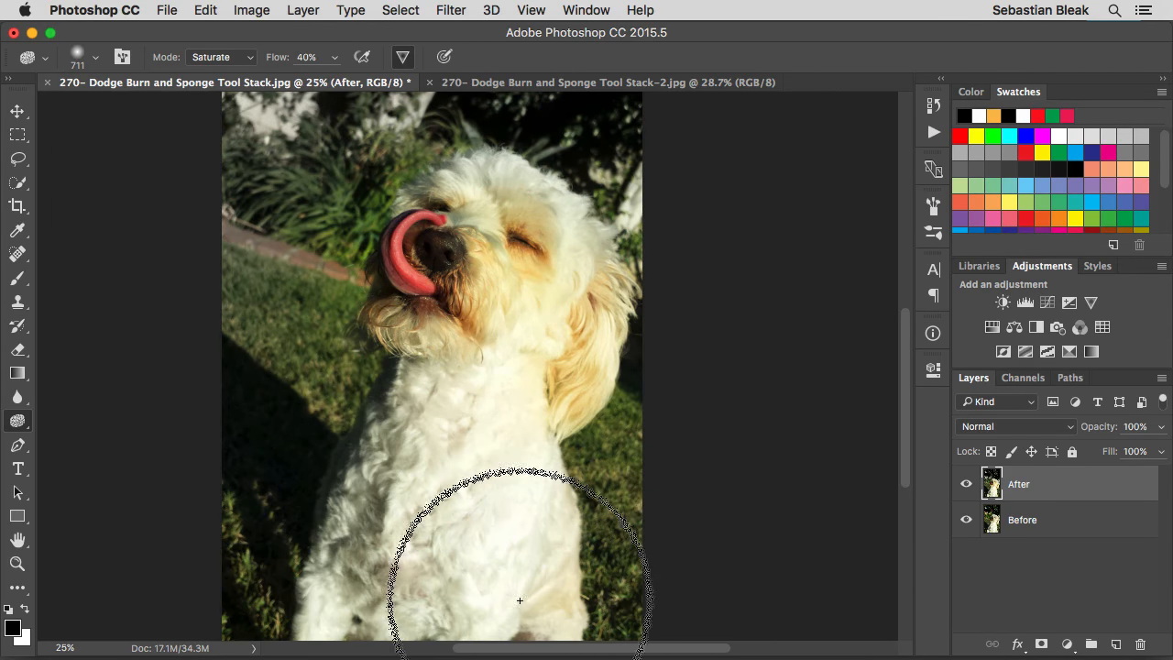
pyautogui.moveTo(509, 571)
pyautogui.mouseDown()
pyautogui.moveTo(545, 605)
pyautogui.moveTo(525, 475)
pyautogui.moveTo(544, 555)
pyautogui.moveTo(512, 578)
pyautogui.moveTo(484, 511)
pyautogui.moveTo(492, 470)
pyautogui.moveTo(543, 493)
pyautogui.moveTo(620, 583)
pyautogui.moveTo(563, 502)
pyautogui.mouseUp()
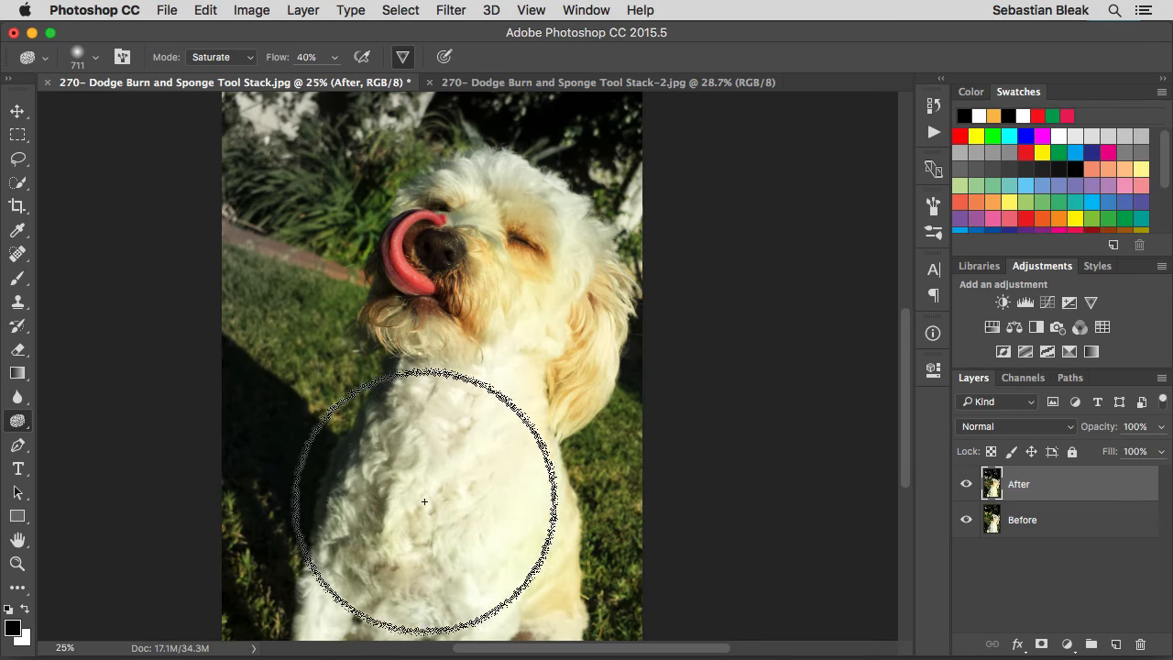
pyautogui.moveTo(407, 423)
pyautogui.mouseDown()
pyautogui.moveTo(433, 383)
pyautogui.moveTo(448, 488)
pyautogui.moveTo(458, 474)
pyautogui.moveTo(454, 444)
pyautogui.moveTo(434, 448)
pyautogui.moveTo(395, 545)
pyautogui.moveTo(357, 592)
pyautogui.moveTo(424, 596)
pyautogui.moveTo(351, 610)
pyautogui.moveTo(413, 613)
pyautogui.moveTo(452, 591)
pyautogui.moveTo(452, 451)
pyautogui.moveTo(433, 363)
pyautogui.moveTo(411, 331)
pyautogui.moveTo(419, 340)
pyautogui.moveTo(425, 301)
pyautogui.moveTo(394, 264)
pyautogui.moveTo(392, 239)
pyautogui.moveTo(419, 220)
pyautogui.moveTo(399, 287)
pyautogui.moveTo(471, 195)
pyautogui.mouseUp()
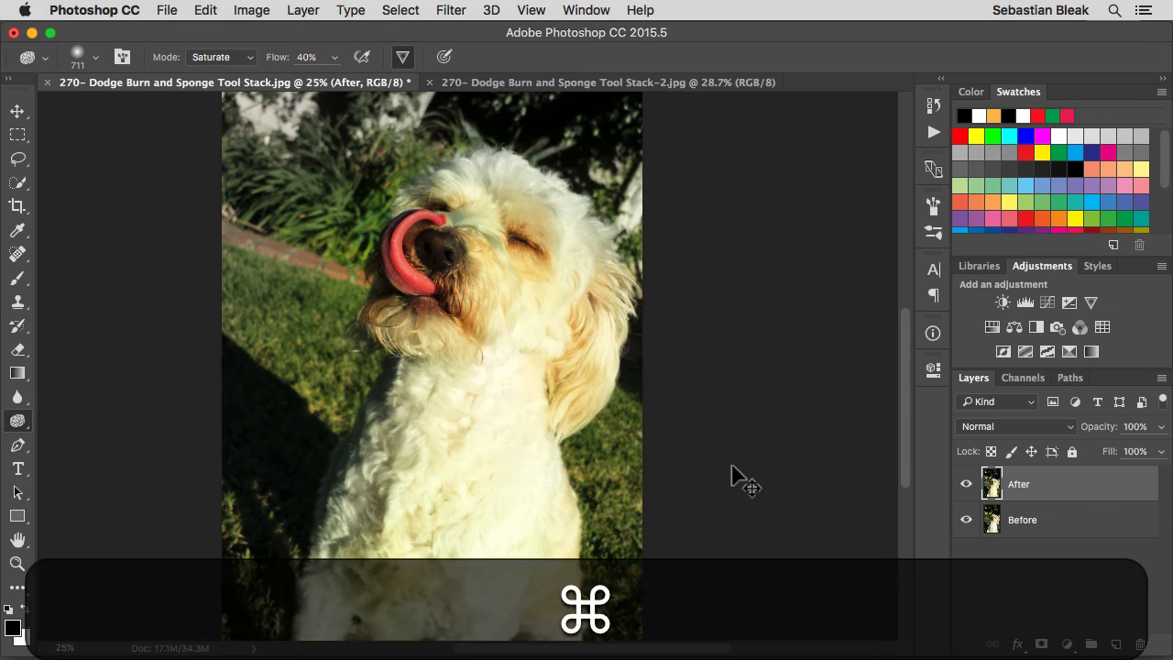
pyautogui.press('super+minus')
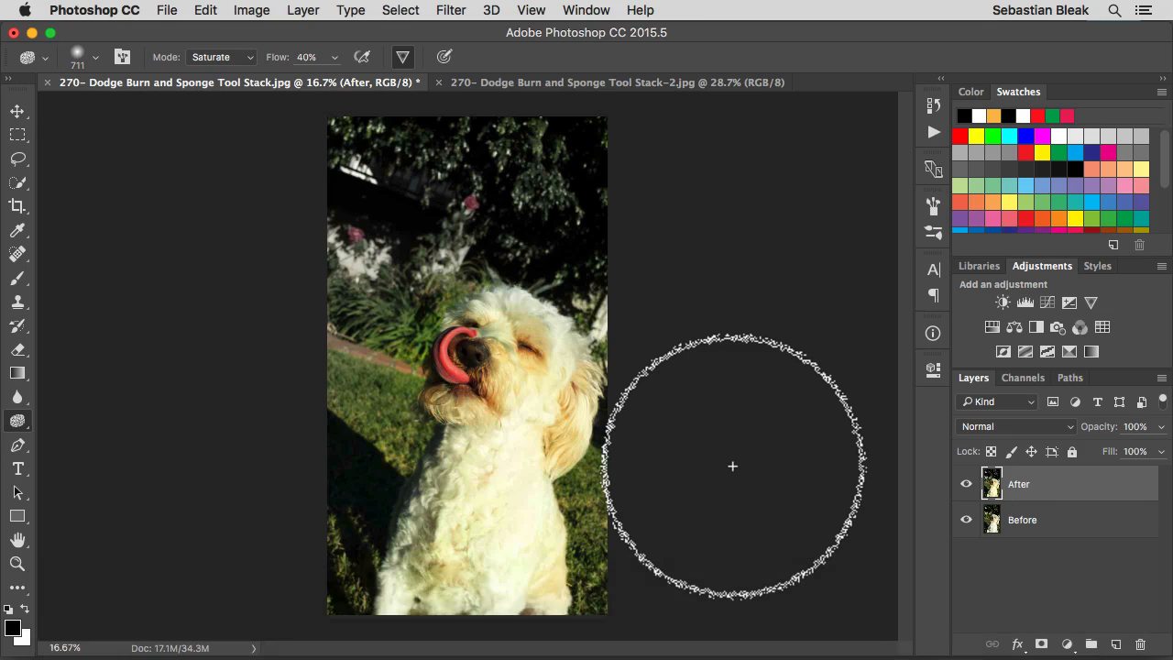
# Switch to the Dodge tool, set its exposure to 40%, and enlarge its brush to about 288 px
pyautogui.press('o')
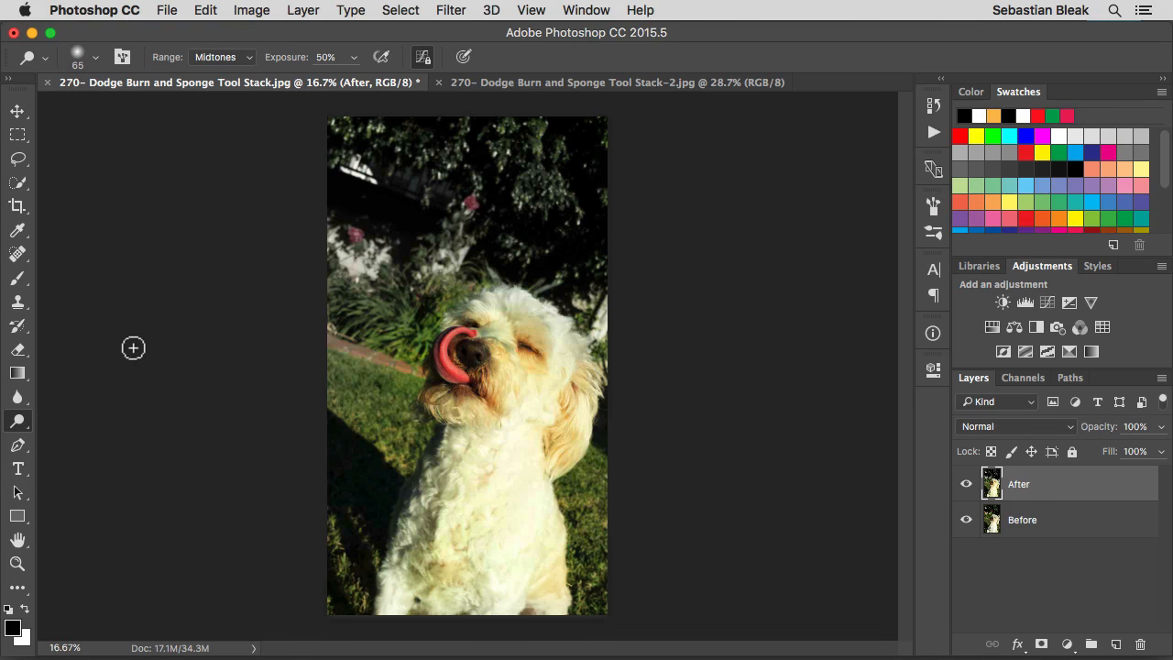
pyautogui.press('4')
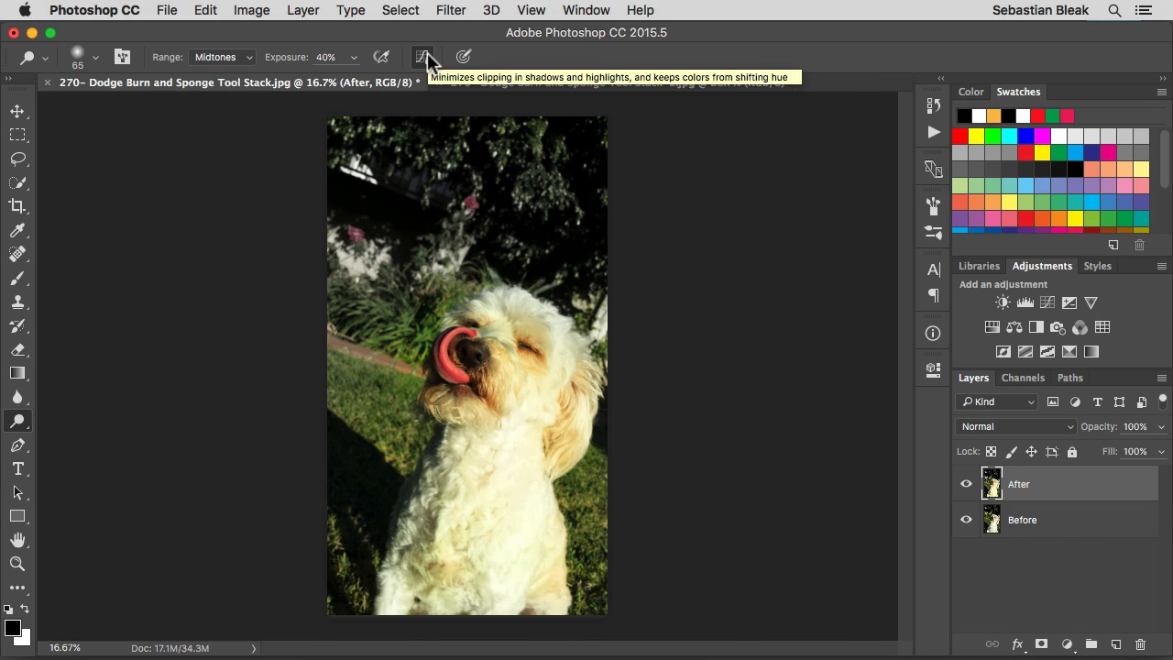
pyautogui.click(424, 57)
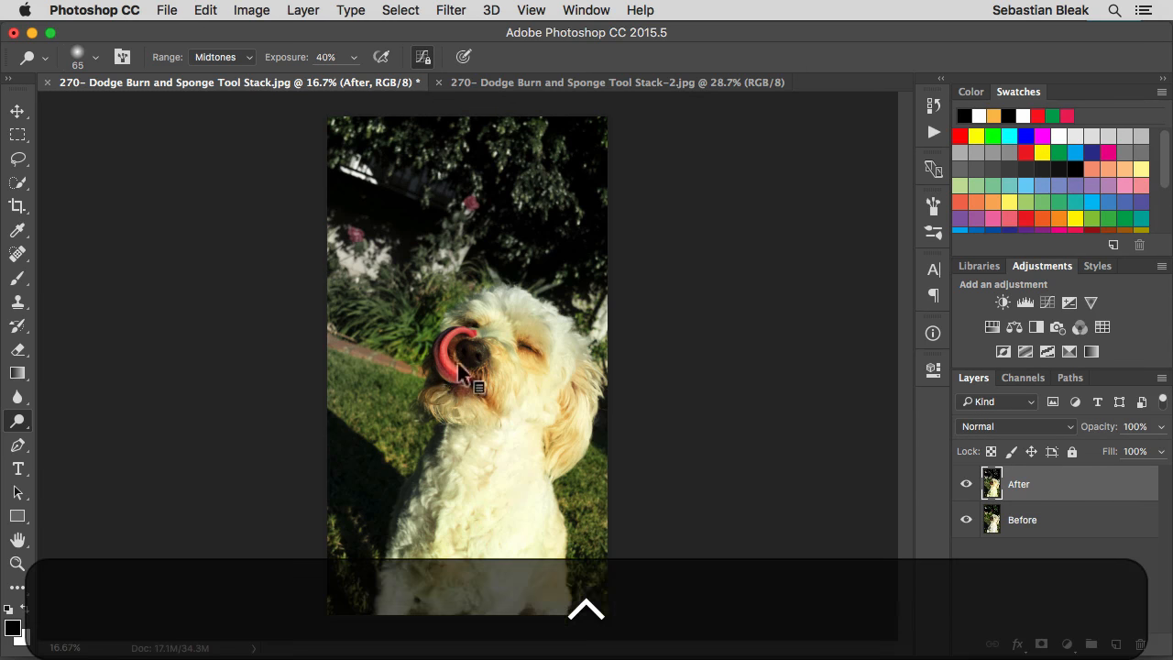
pyautogui.moveTo(458, 363); pyautogui.dragTo(475, 365)
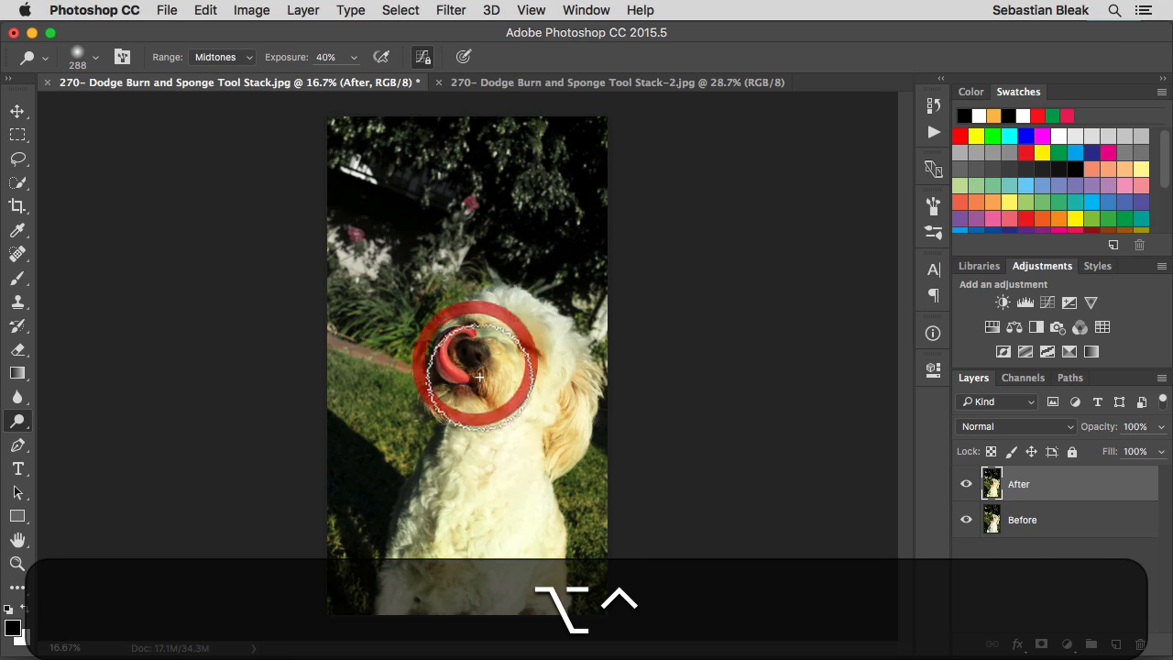
# Lighten the dog's face, ear, chest and lower body with Dodge strokes on the After layer
pyautogui.moveTo(490, 306)
pyautogui.mouseDown()
pyautogui.moveTo(556, 334)
pyautogui.moveTo(560, 369)
pyautogui.mouseUp()
pyautogui.click(448, 522)
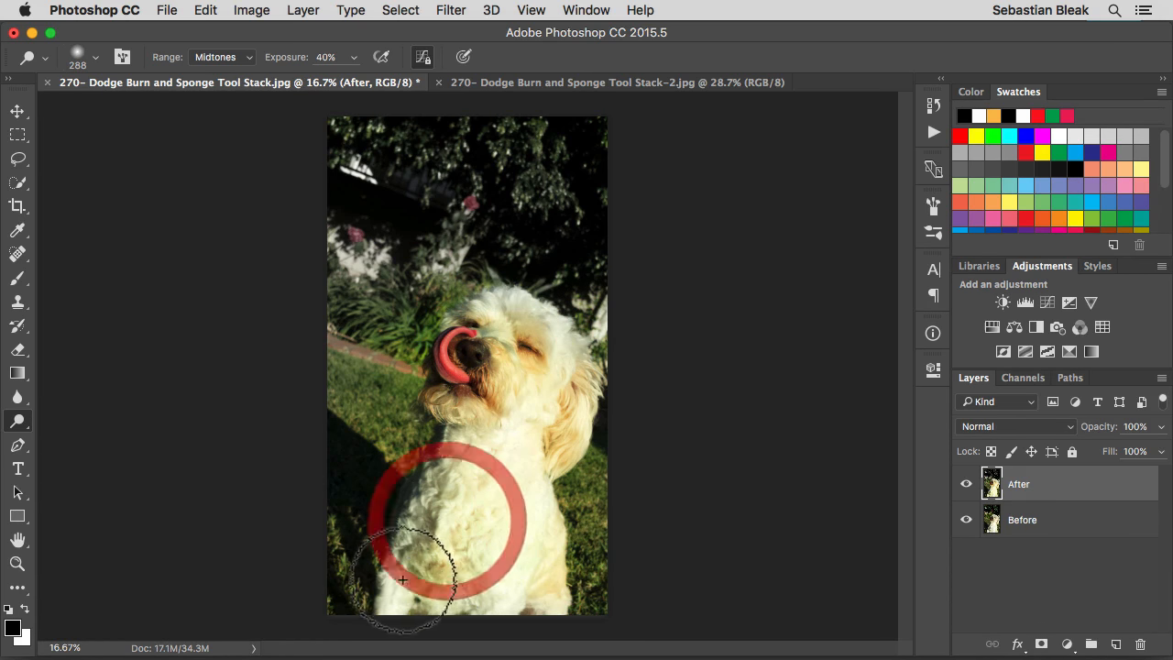
pyautogui.click(395, 586)
pyautogui.click(509, 601)
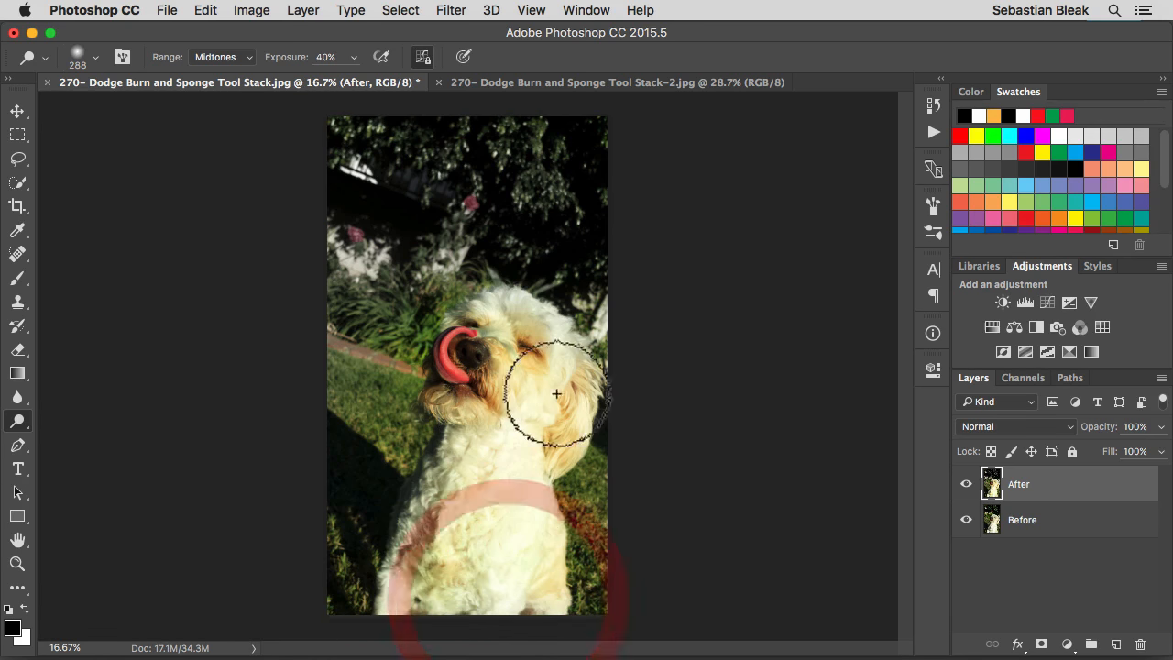
pyautogui.click(495, 331)
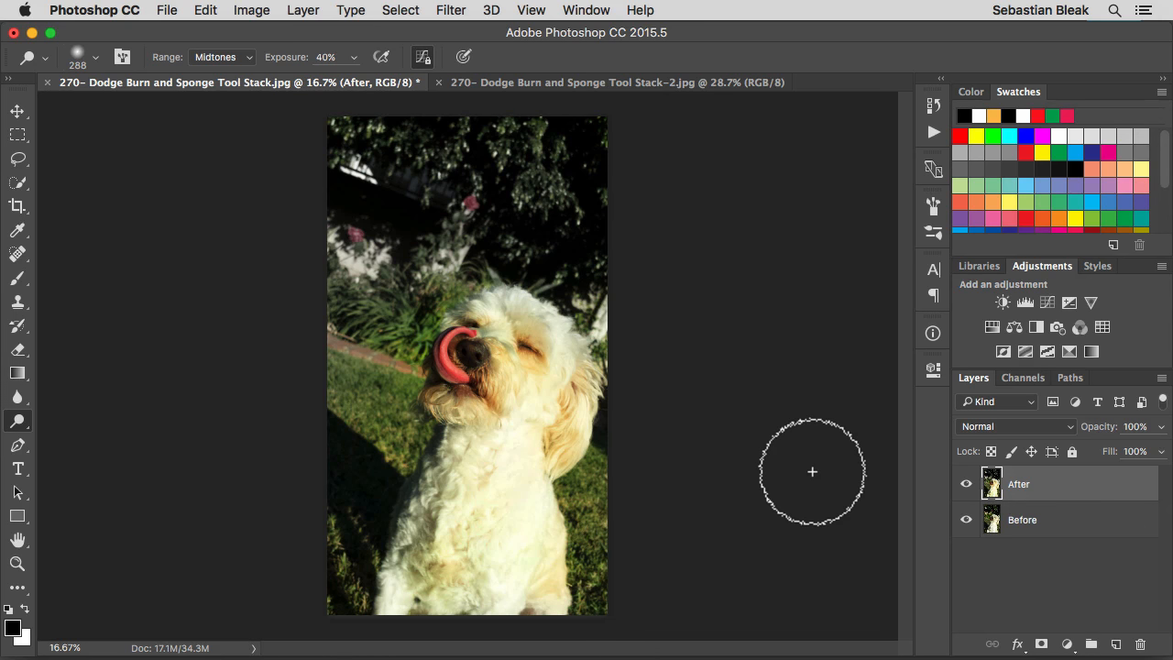
pyautogui.moveTo(576, 413)
pyautogui.mouseDown()
pyautogui.moveTo(506, 559)
pyautogui.moveTo(483, 545)
pyautogui.moveTo(456, 441)
pyautogui.moveTo(431, 499)
pyautogui.moveTo(419, 498)
pyautogui.mouseUp()
pyautogui.click(420, 504)
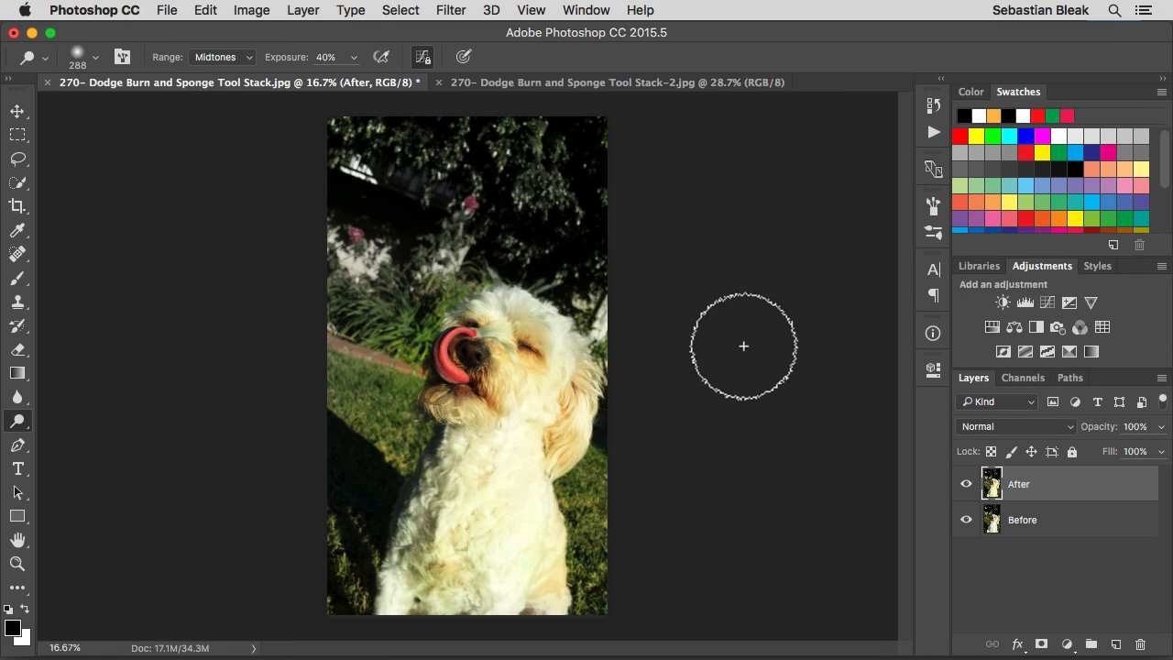
# Switch to the Burn tool with its range set to Shadows and enlarge its brush to about 481 px
pyautogui.hotkey('shift', 'o')
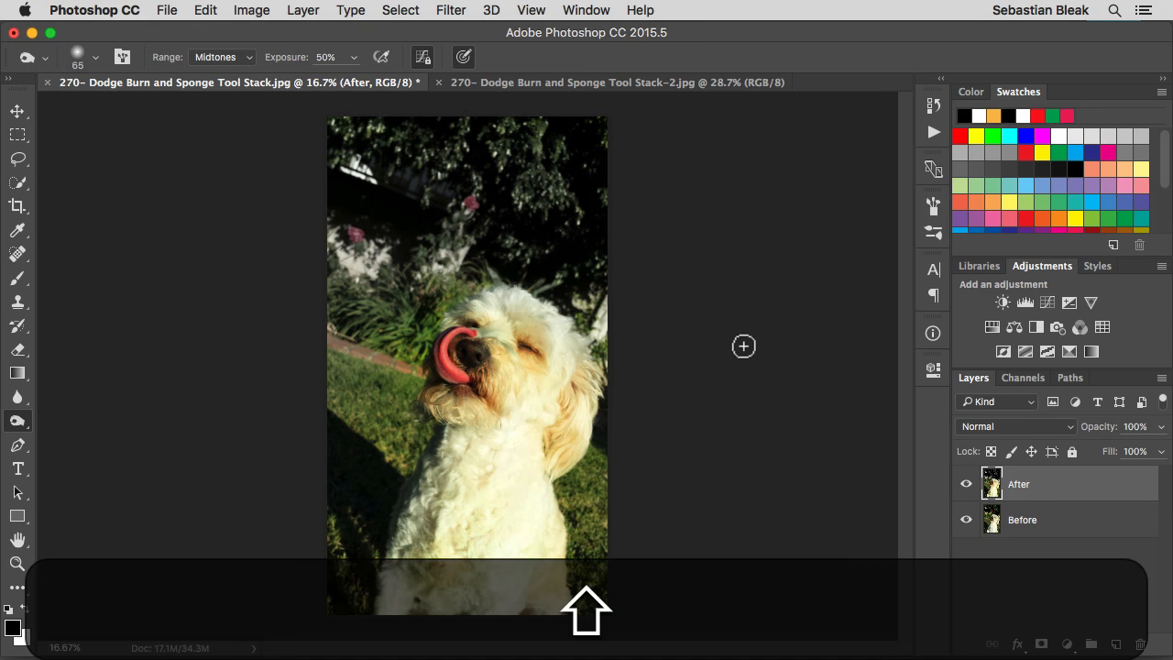
pyautogui.hotkey('shift', '-')
pyautogui.hotkey('shift', '=')
pyautogui.hotkey('shift', '-')
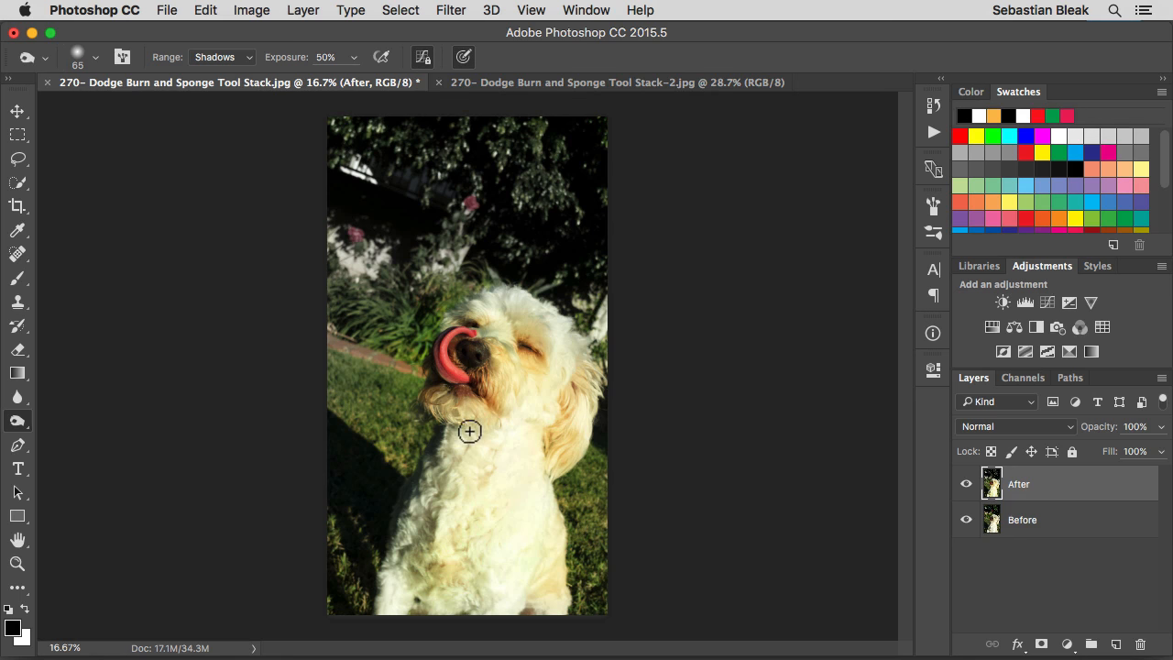
pyautogui.keyDown('ctrl'); pyautogui.keyDown('alt'); pyautogui.moveTo(469, 447); pyautogui.dragTo(561, 444); pyautogui.keyUp('alt'); pyautogui.keyUp('ctrl')
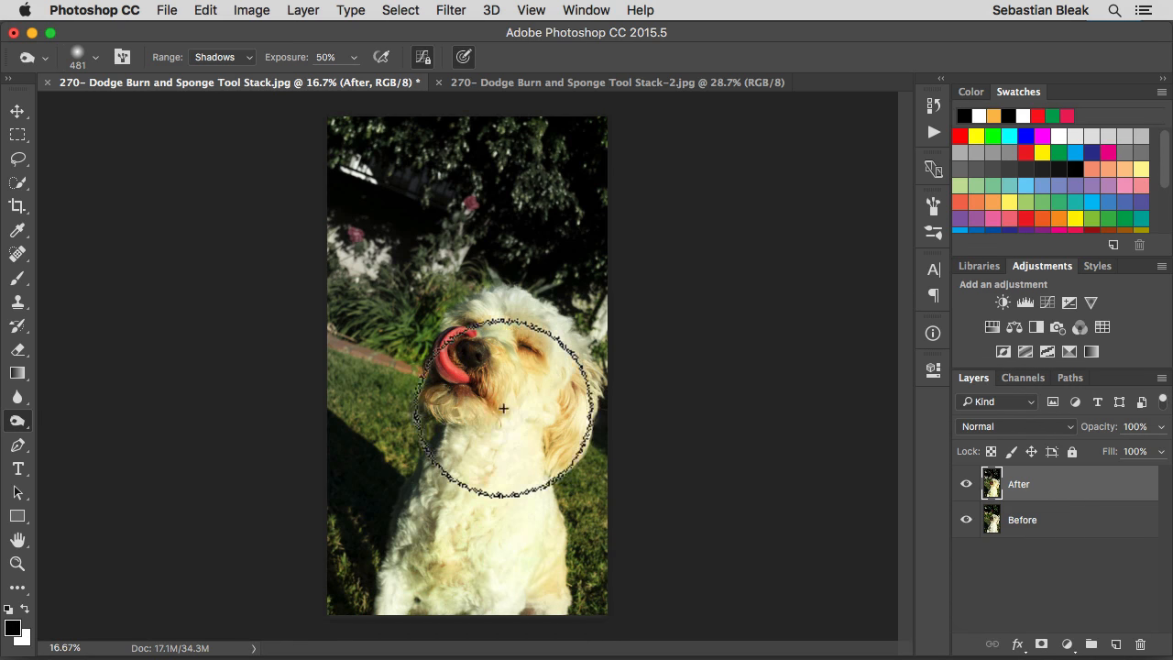
# Try a Burn stroke over the dog's face and chest, undo it, and set the exposure to 30%
pyautogui.keyDown('ctrl'); pyautogui.keyDown('alt'); pyautogui.moveTo(470, 350); pyautogui.dragTo(506, 412); pyautogui.keyUp('alt'); pyautogui.keyUp('ctrl')
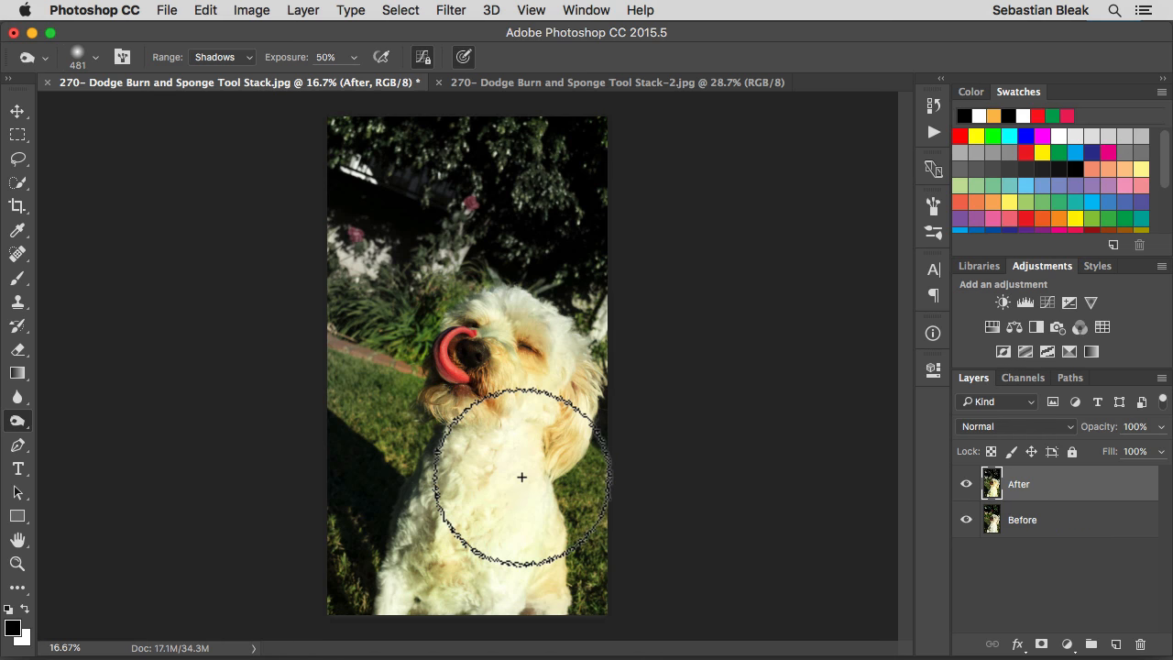
pyautogui.press('super+z')
pyautogui.press('3')
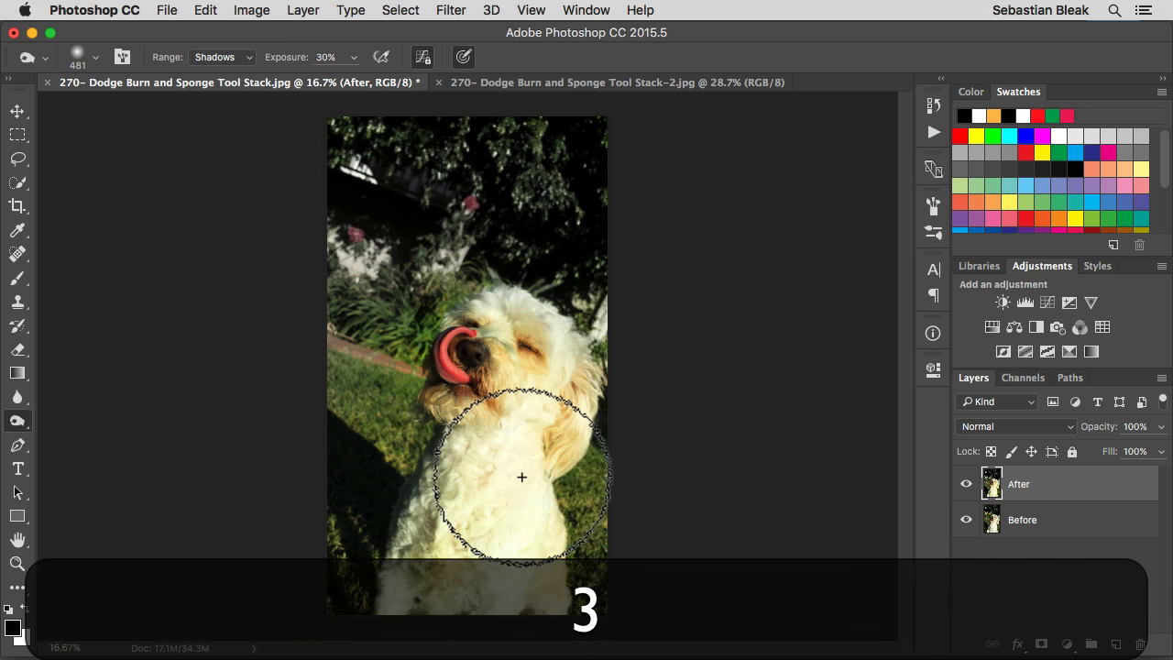
# Darken the shadows on the dog's face, ear, chest and lower body with Burn strokes on the After layer
pyautogui.click(470, 358)
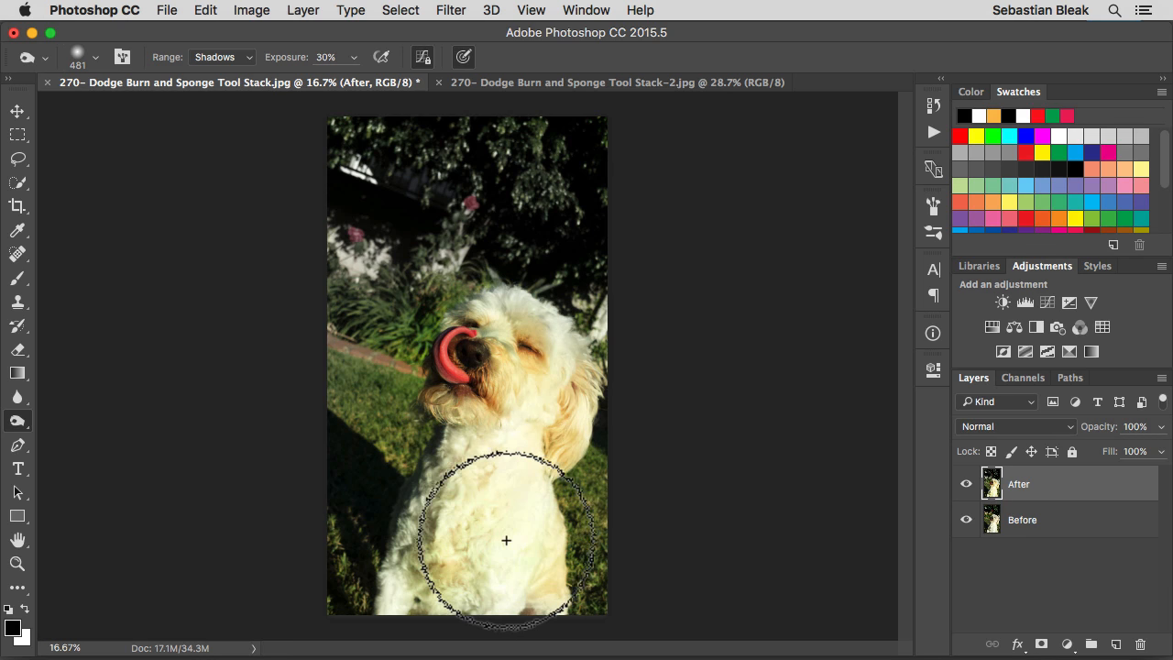
pyautogui.click(473, 322)
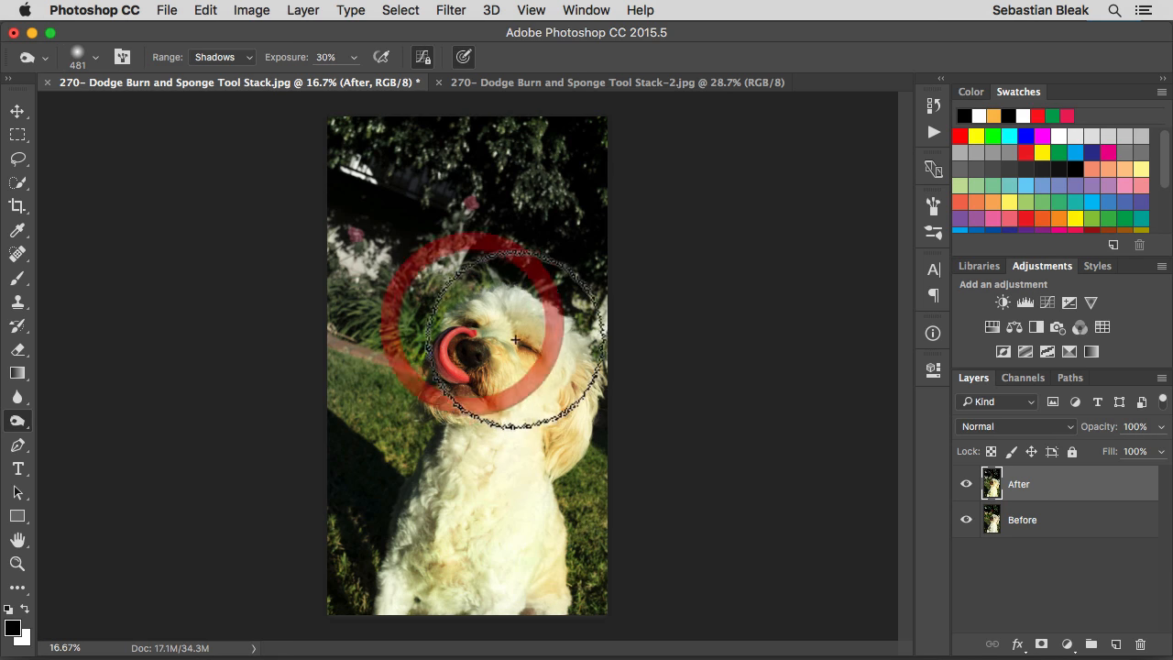
pyautogui.click(528, 350)
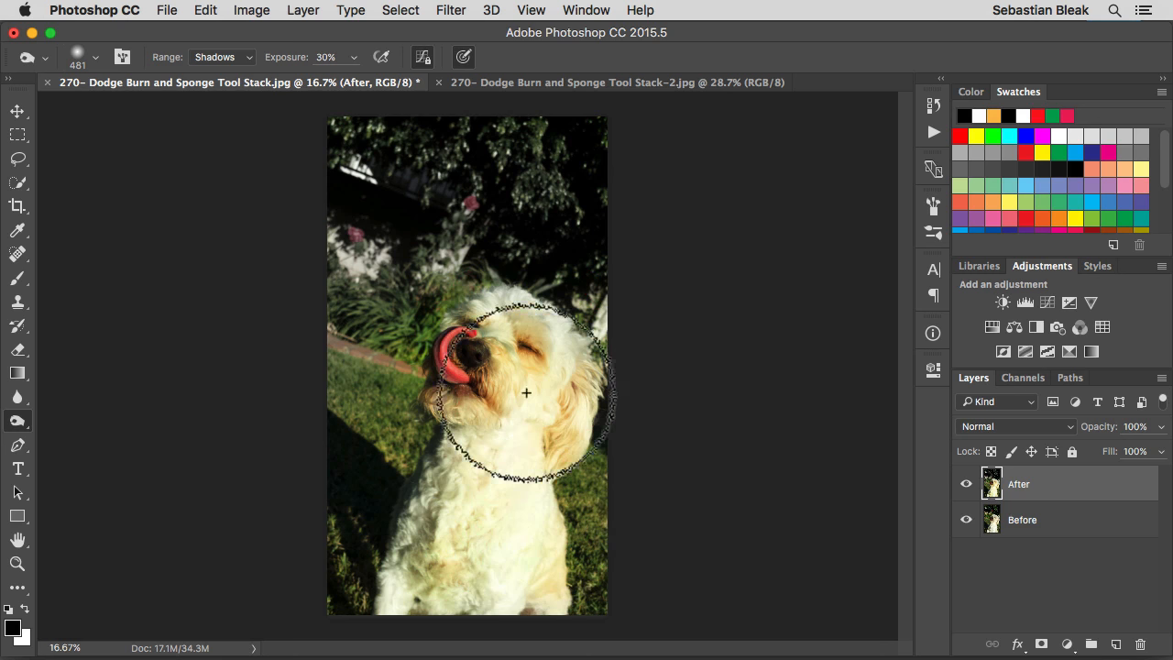
pyautogui.click(486, 417)
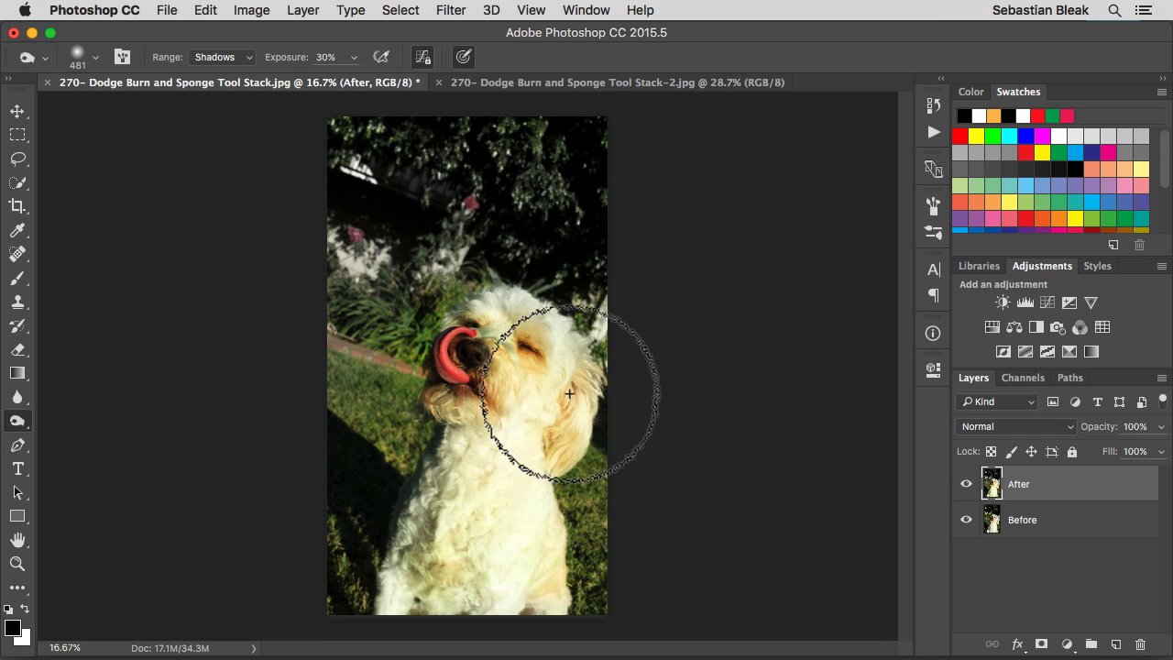
pyautogui.click(570, 367)
pyautogui.click(550, 446)
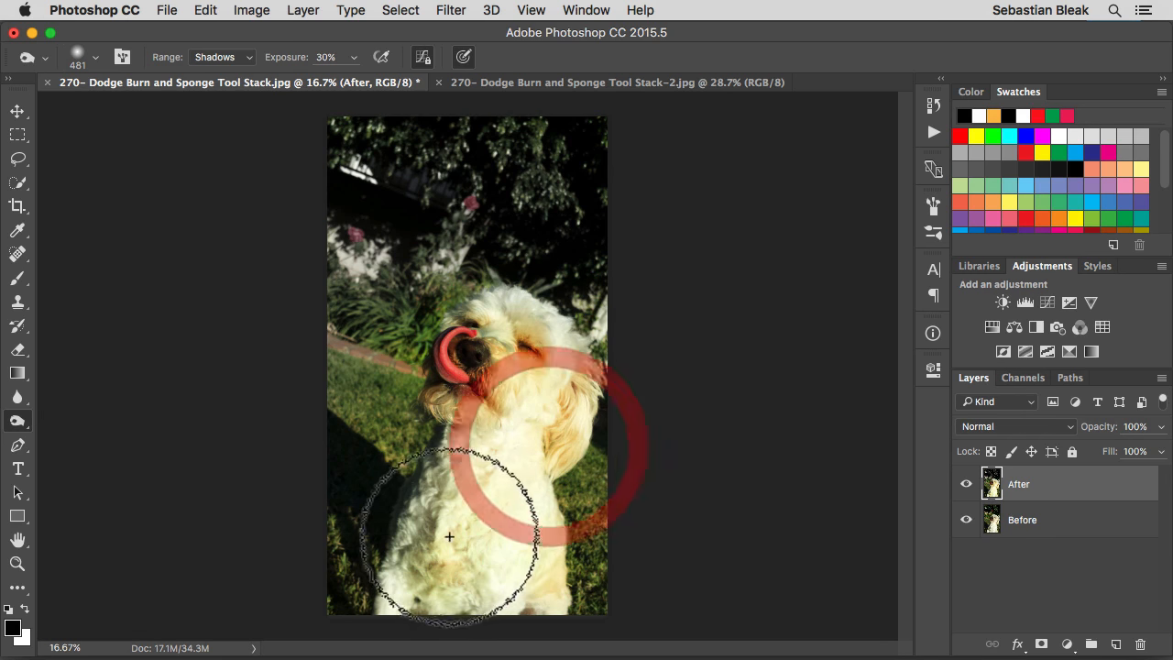
pyautogui.click(433, 530)
pyautogui.click(438, 563)
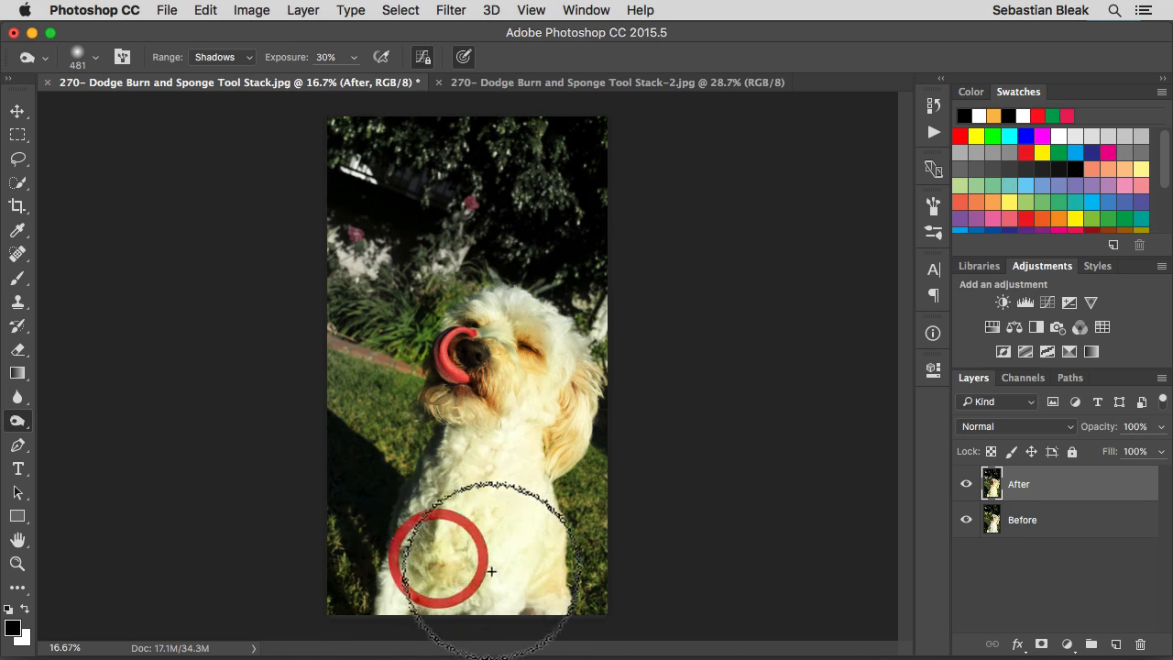
pyautogui.click(526, 610)
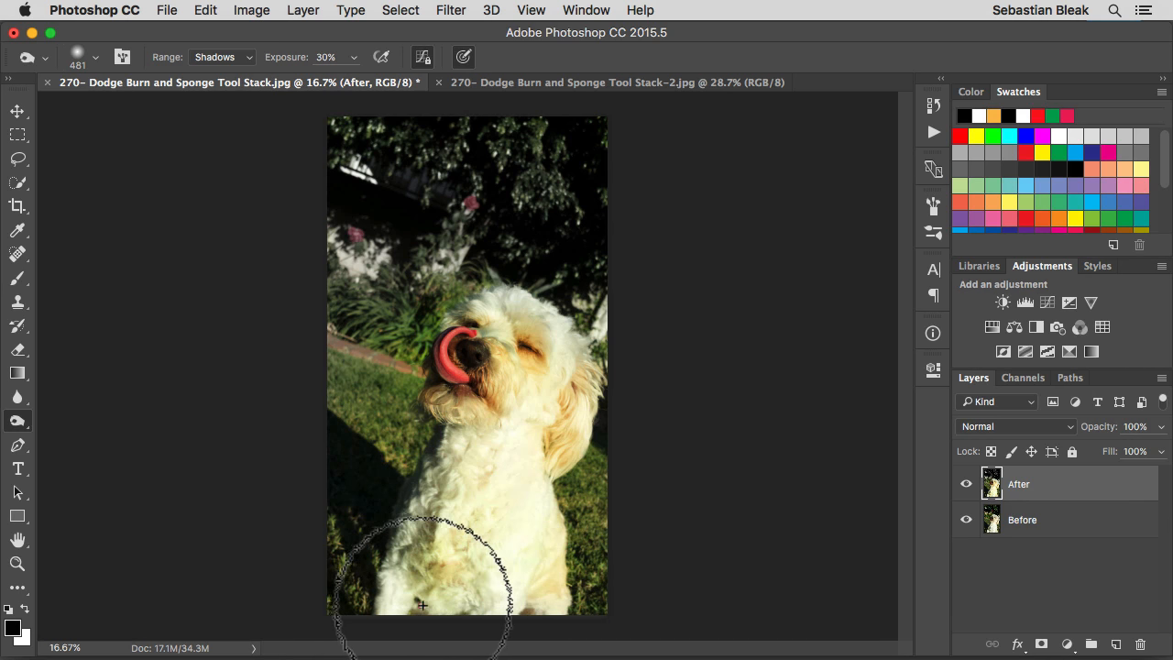
pyautogui.click(576, 393)
pyautogui.click(550, 453)
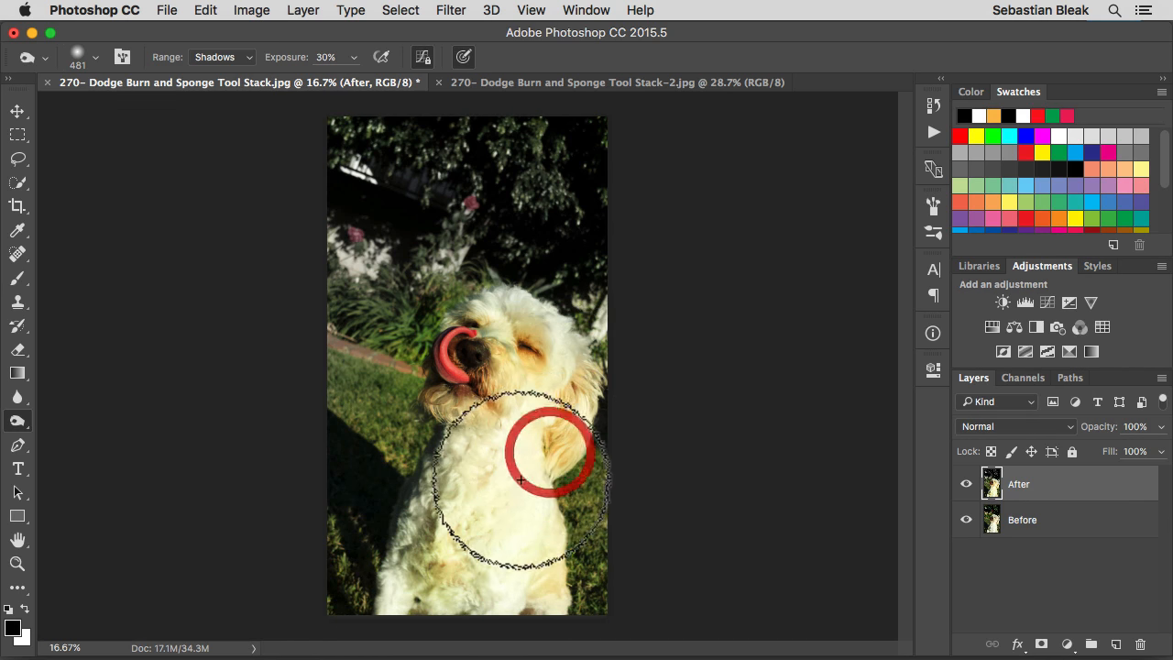
pyautogui.click(458, 519)
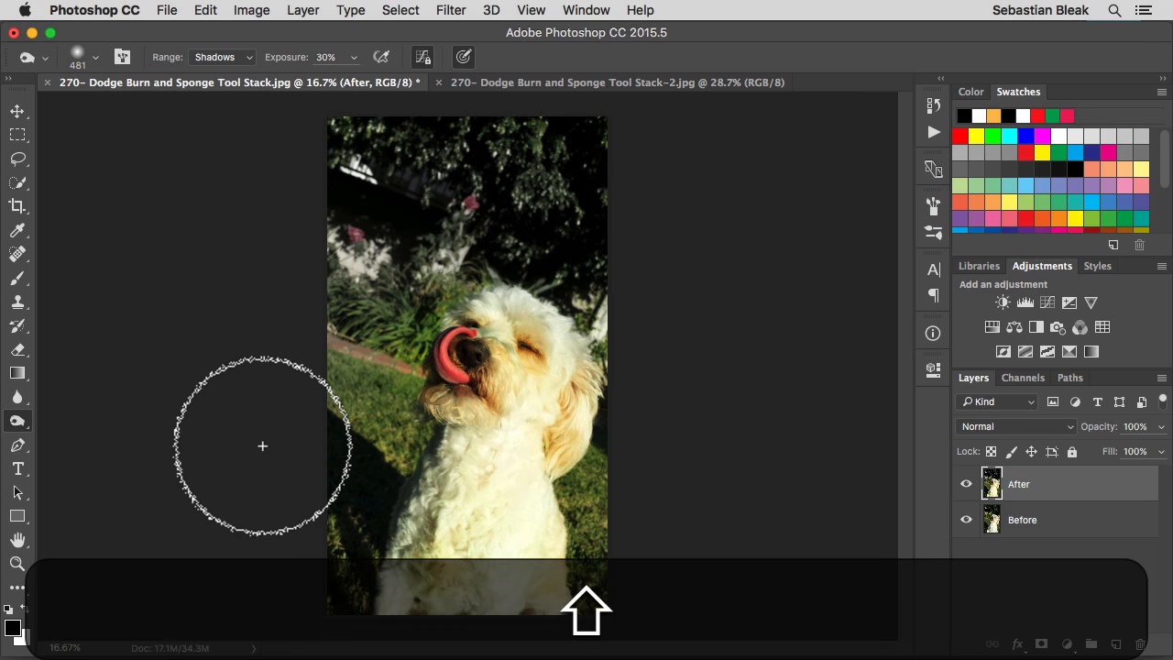
# Change the Burn range to Midtones and darken the dog's lower body, chest, ear and face
pyautogui.hotkey('shift', '=')
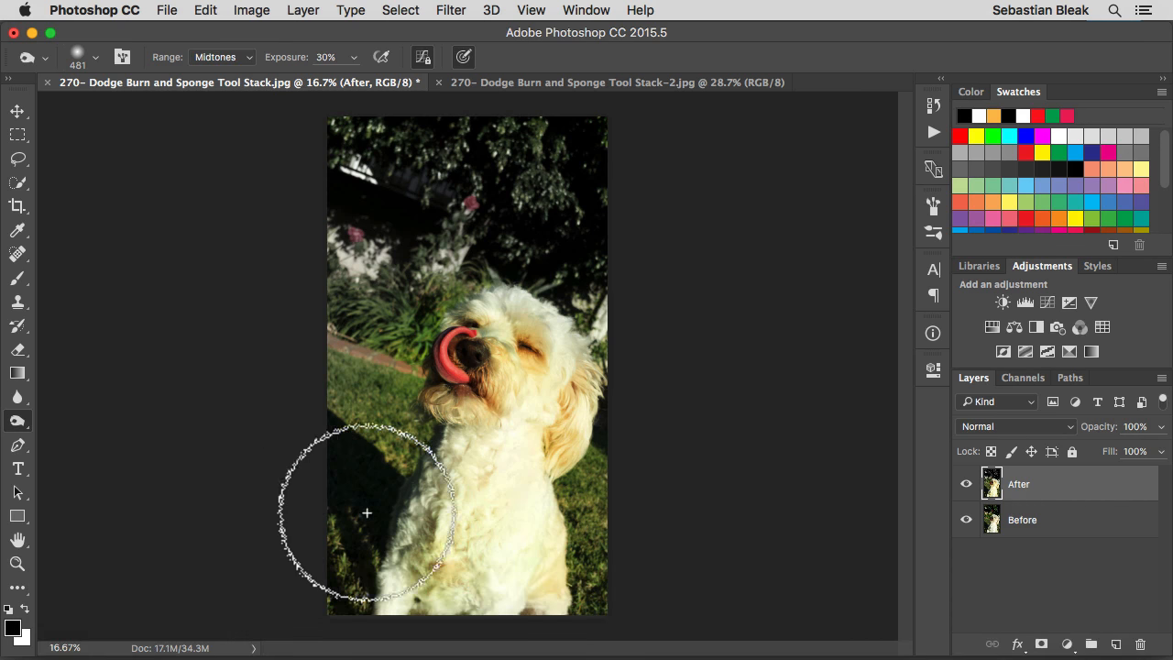
pyautogui.moveTo(413, 550); pyautogui.dragTo(414, 566)
pyautogui.click(421, 596)
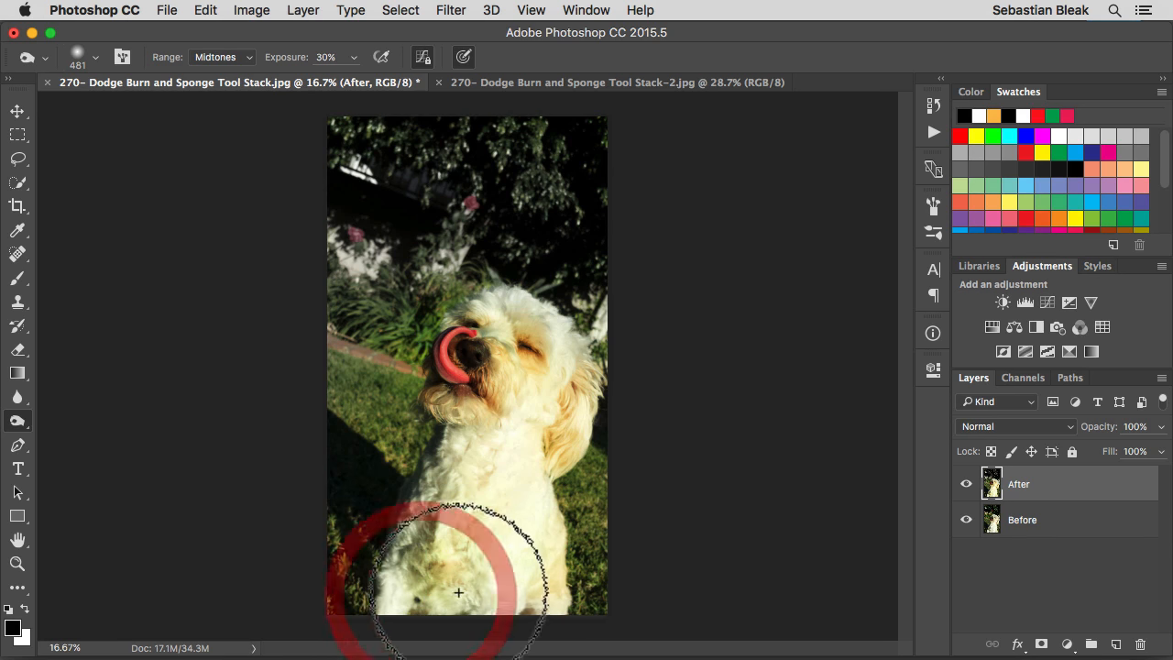
pyautogui.click(472, 581)
pyautogui.click(467, 502)
pyautogui.click(556, 434)
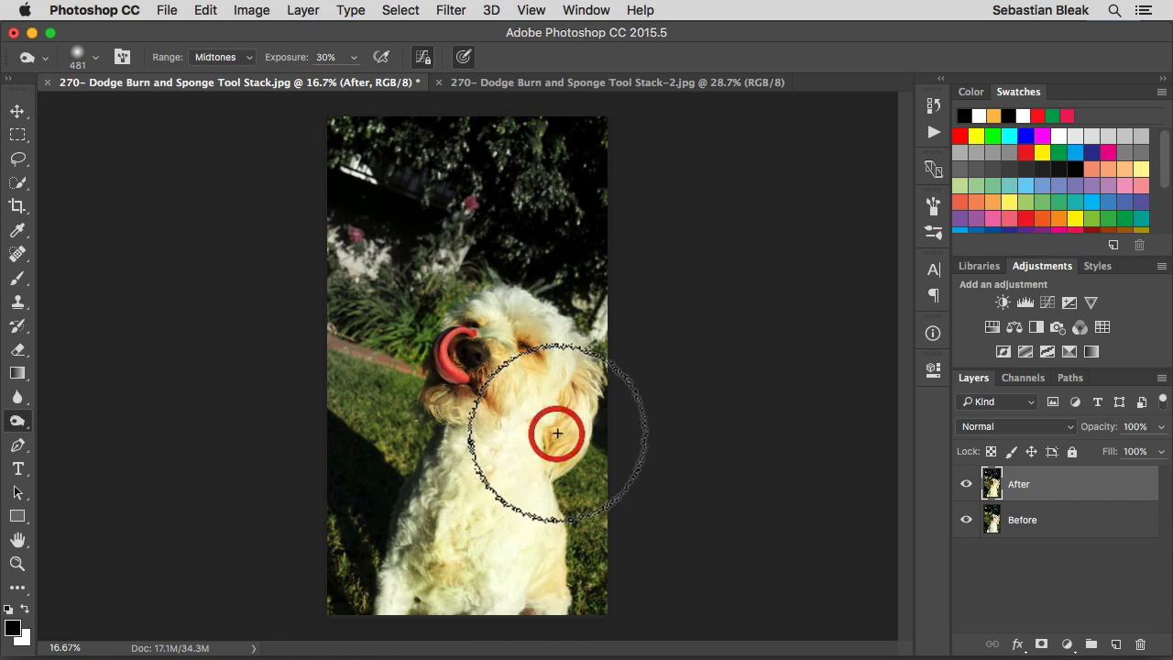
pyautogui.click(576, 387)
pyautogui.click(529, 345)
pyautogui.click(465, 399)
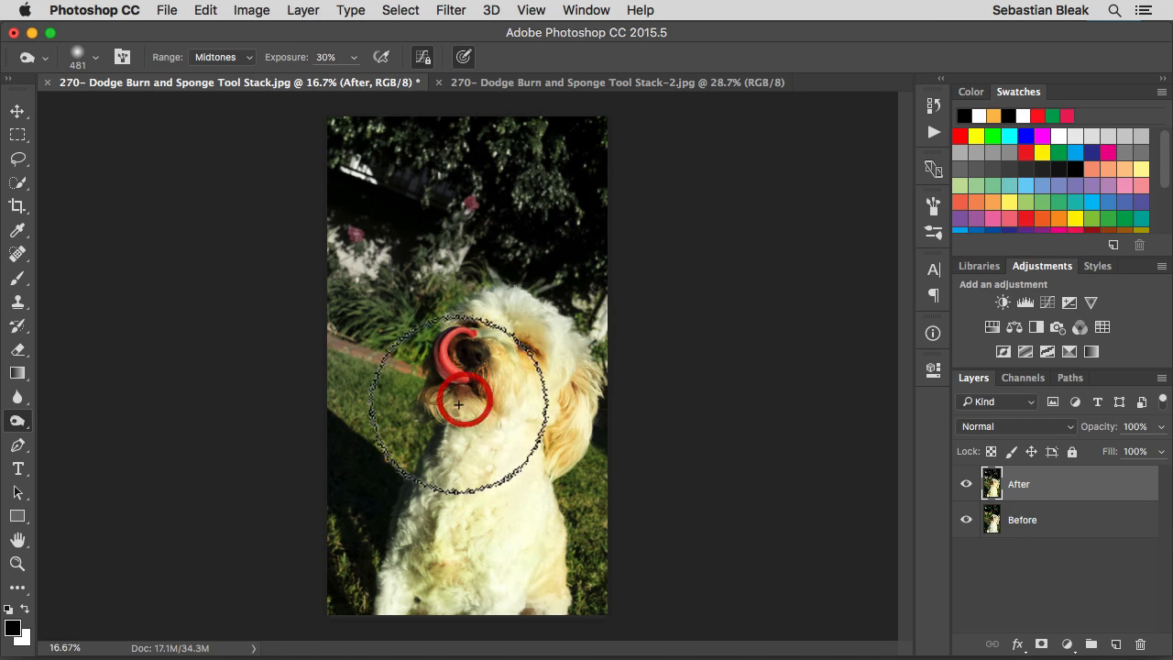
pyautogui.click(497, 319)
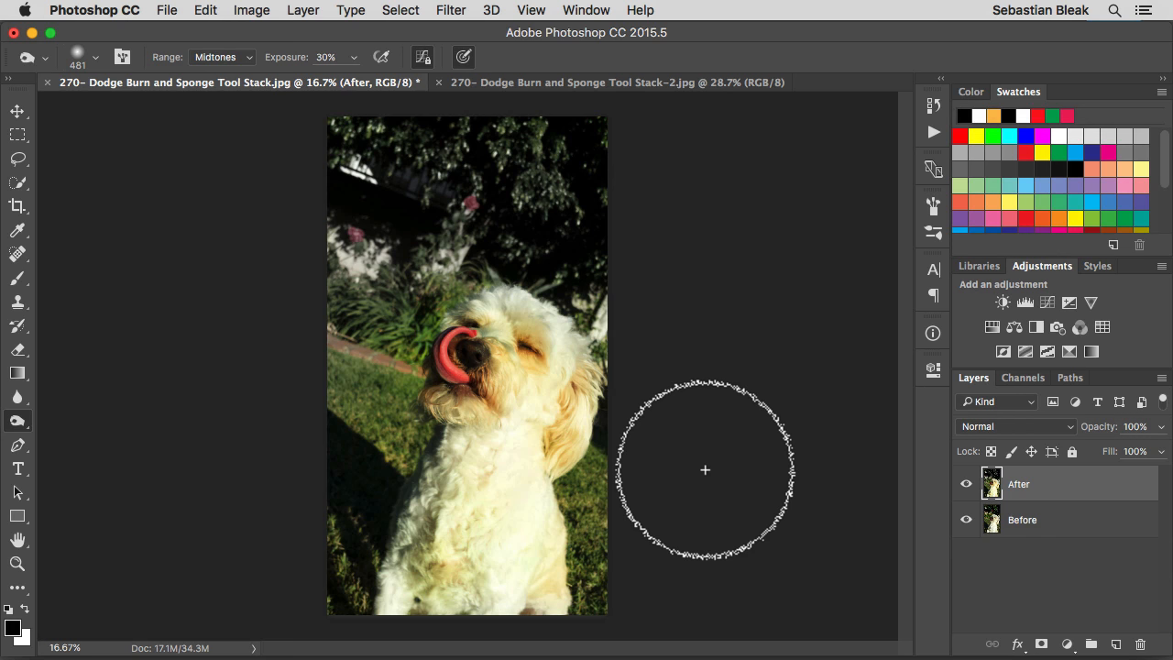
# Hide and show the After layer to compare the edited dog photo with the original
pyautogui.click(966, 485)
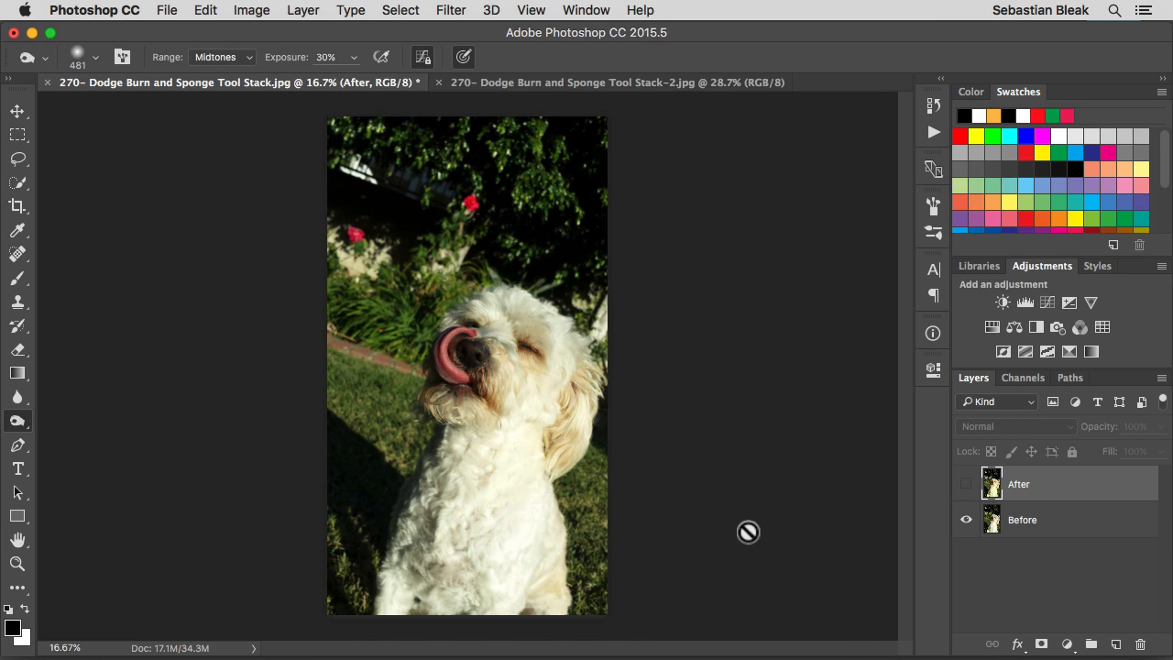
pyautogui.click(967, 487)
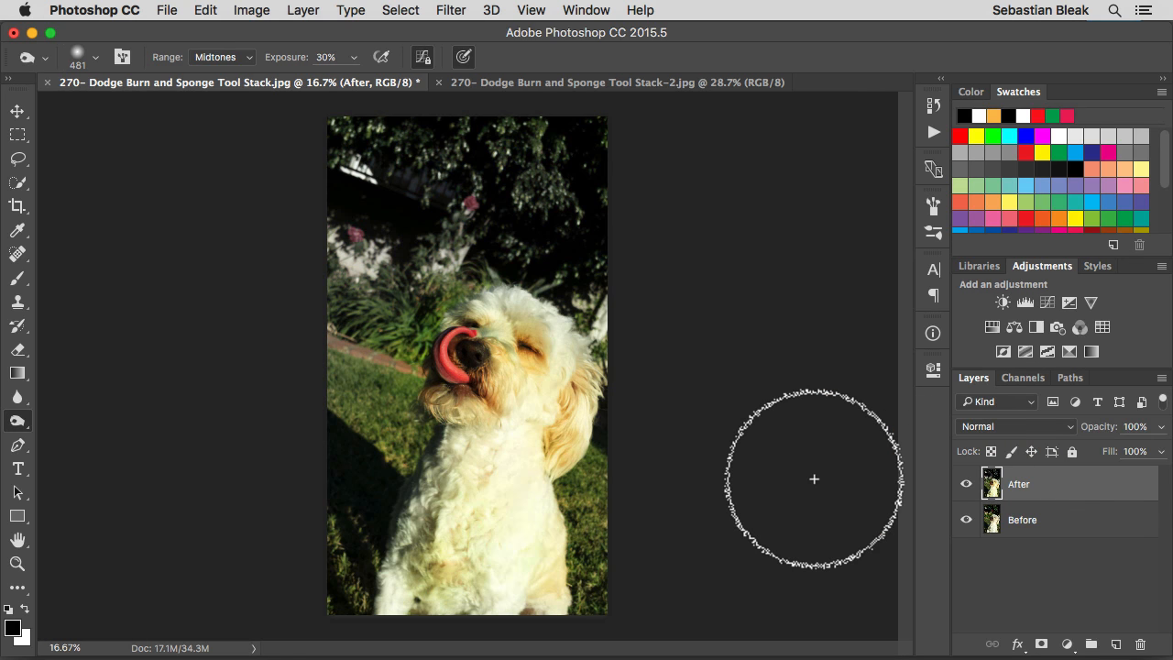